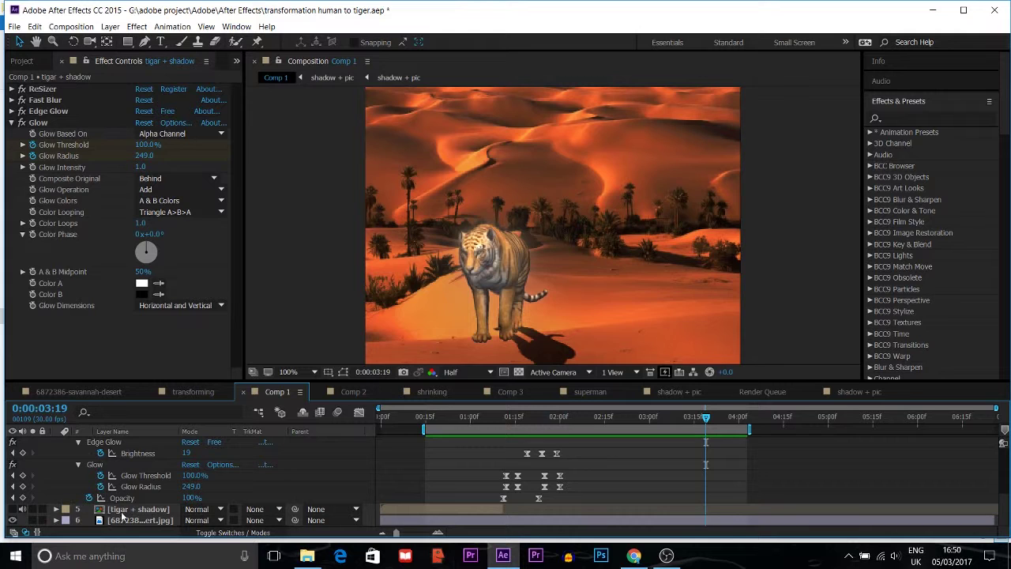
Hide the savannah-desert background layer in Comp 1 and show it again to check what it contributes.
click(123, 521)
click(13, 529)
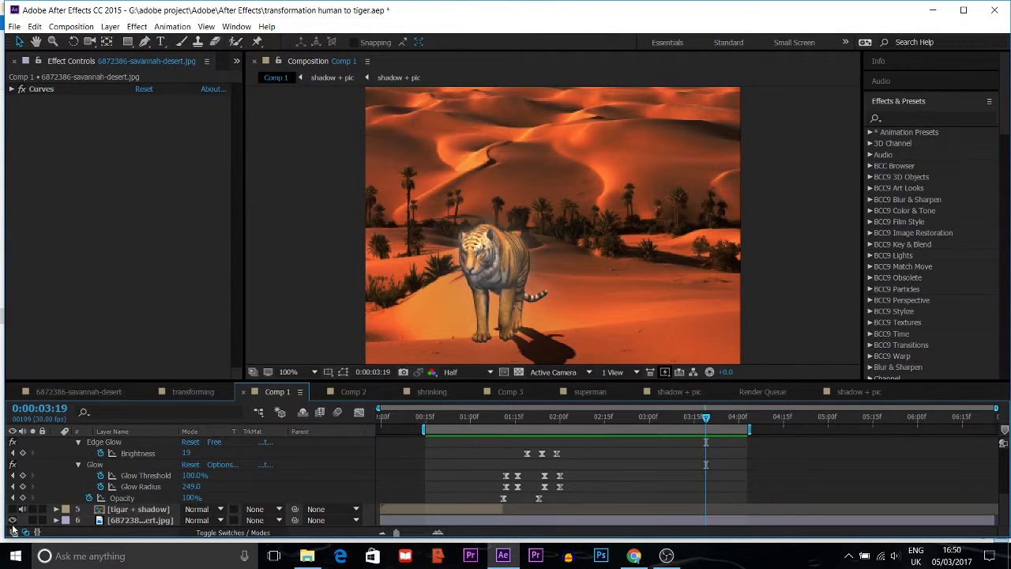
click(12, 520)
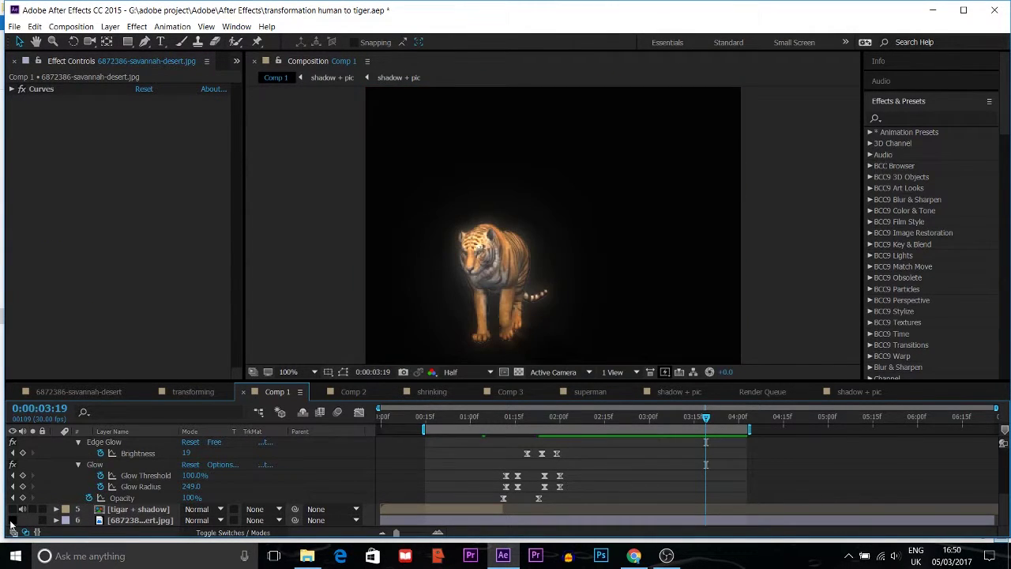
click(12, 521)
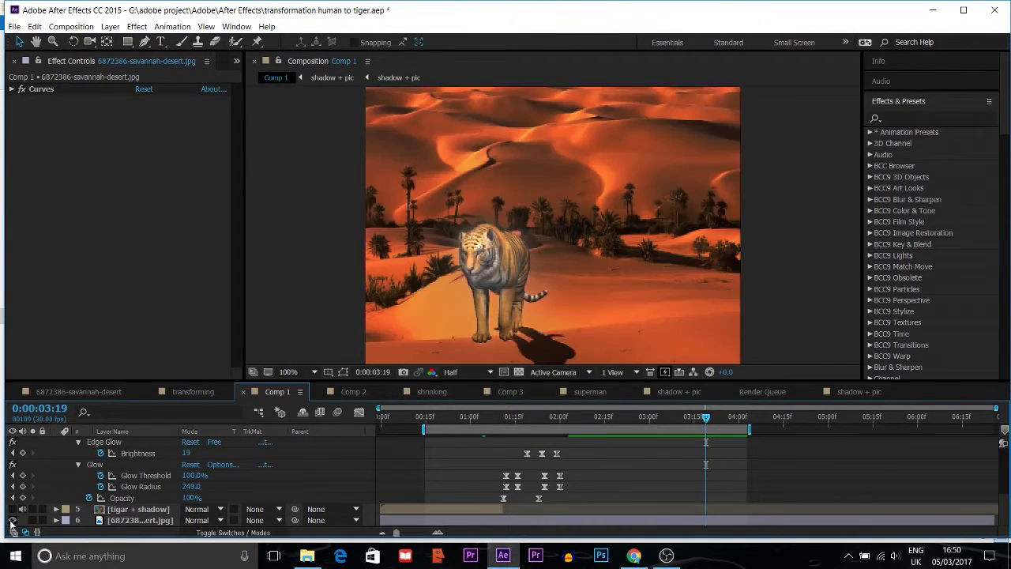
click(113, 523)
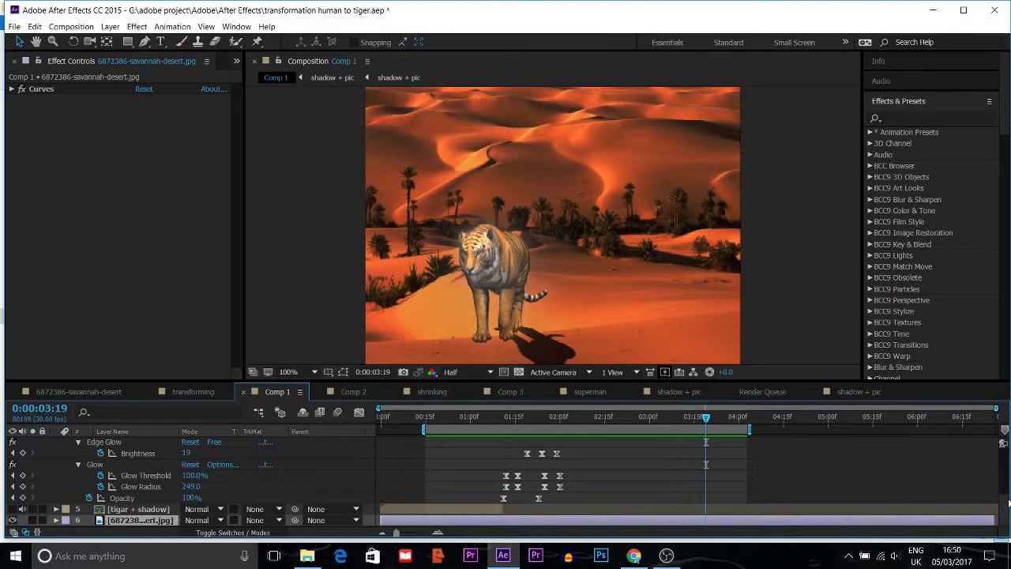
Inspect the shadow + pic layer at 0:00:00:17 and its nested composition's Drop Shadow setup, returning to Comp 1.
drag(1009, 503, 1009, 454)
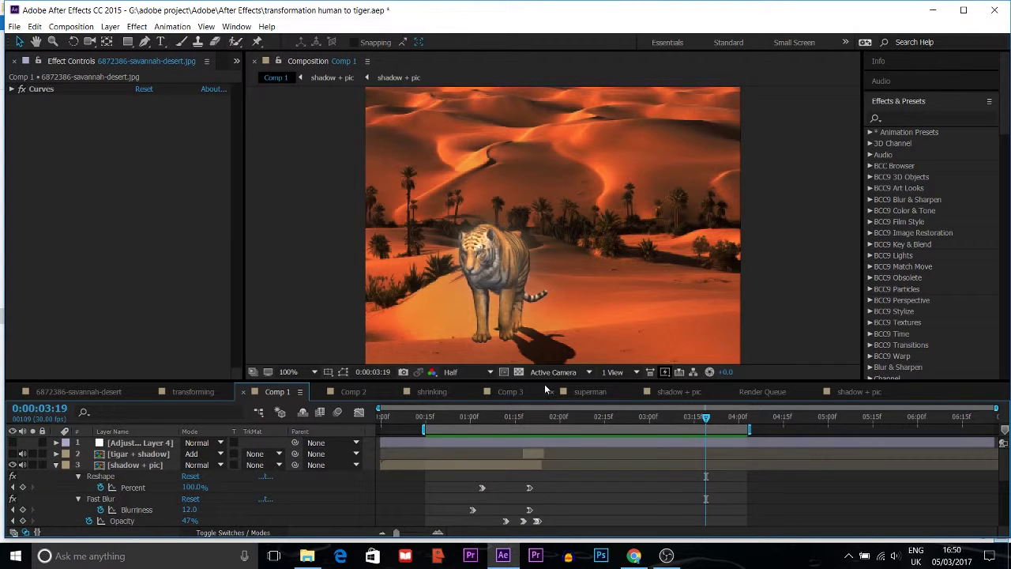
click(430, 417)
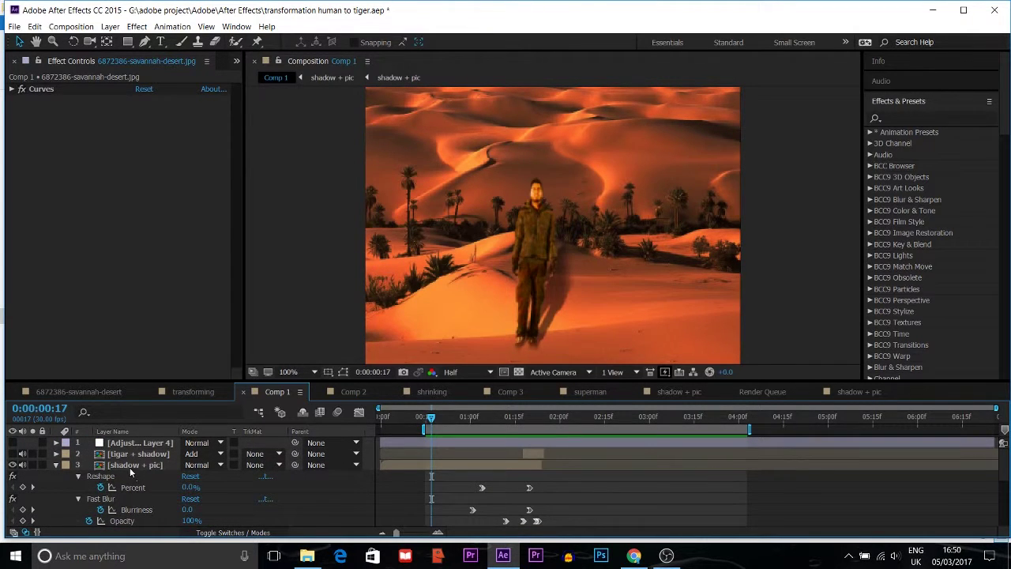
click(130, 466)
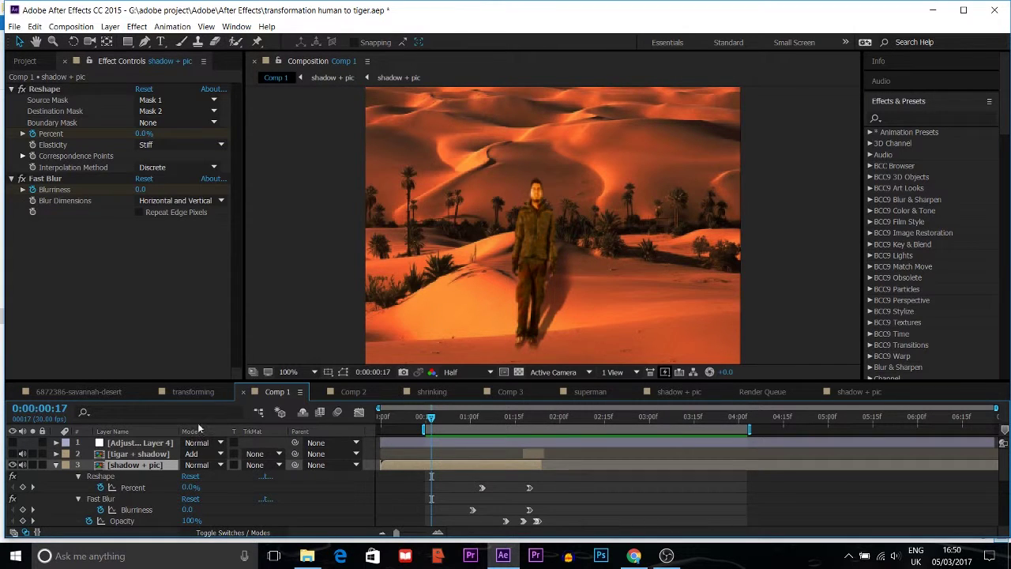
click(842, 395)
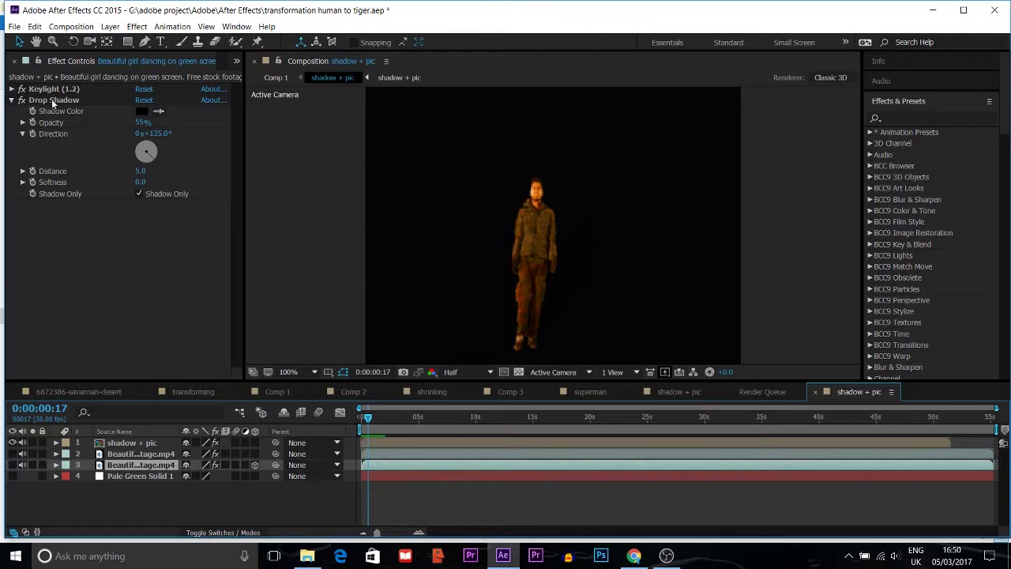
click(275, 393)
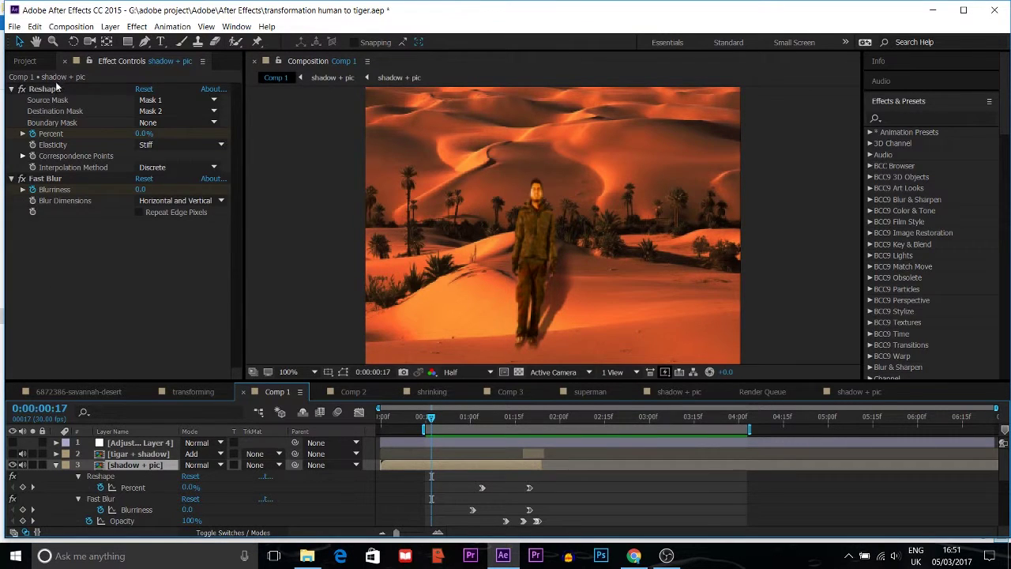
Search the effects for "resh" and select the Reshape effect already applied to the shadow + pic layer.
click(921, 117)
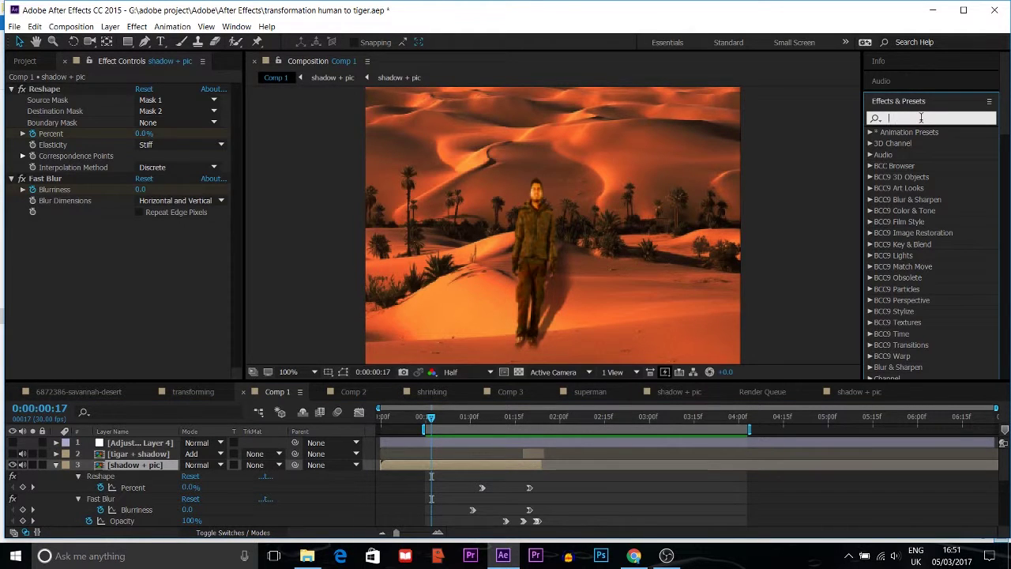
text(r)
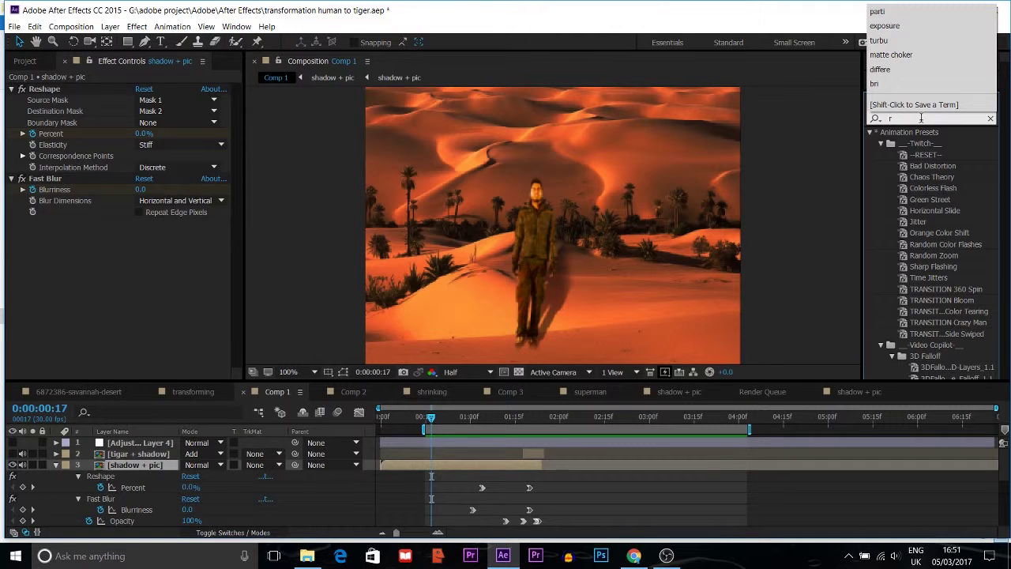
text(esh)
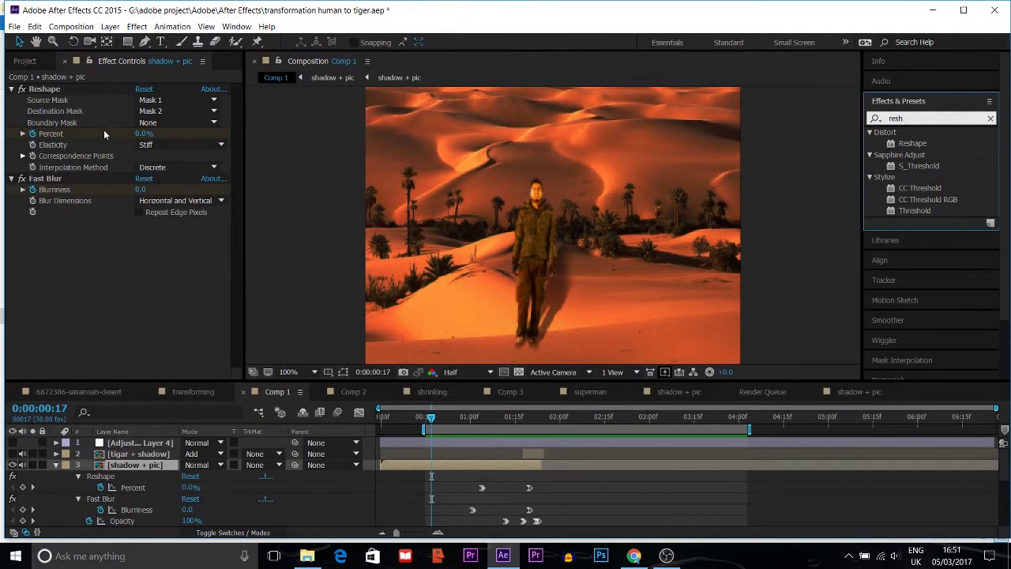
click(49, 87)
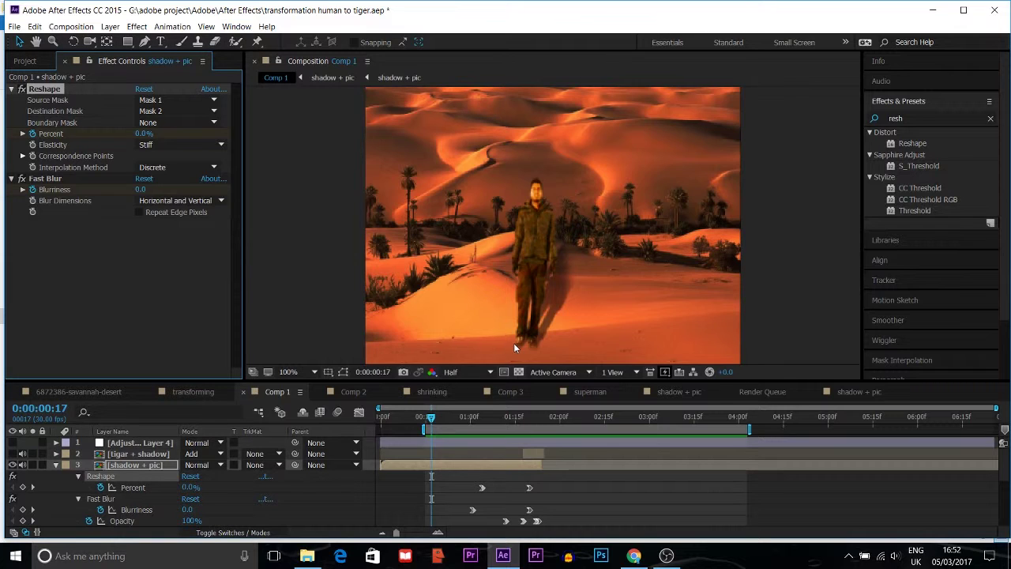
Activate the Pen tool and display the effects of the tigar + shadow layer 4.
click(148, 44)
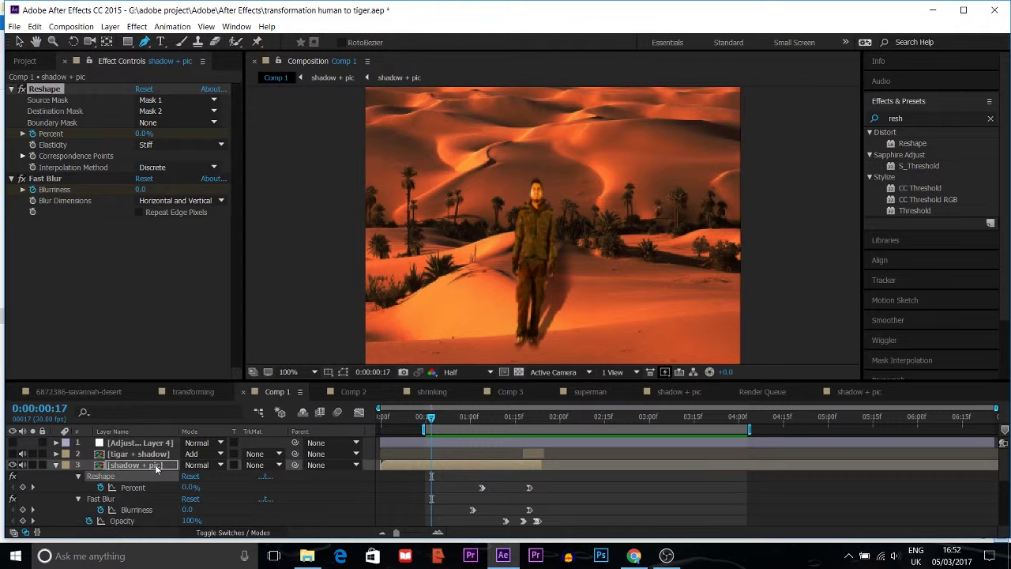
click(721, 489)
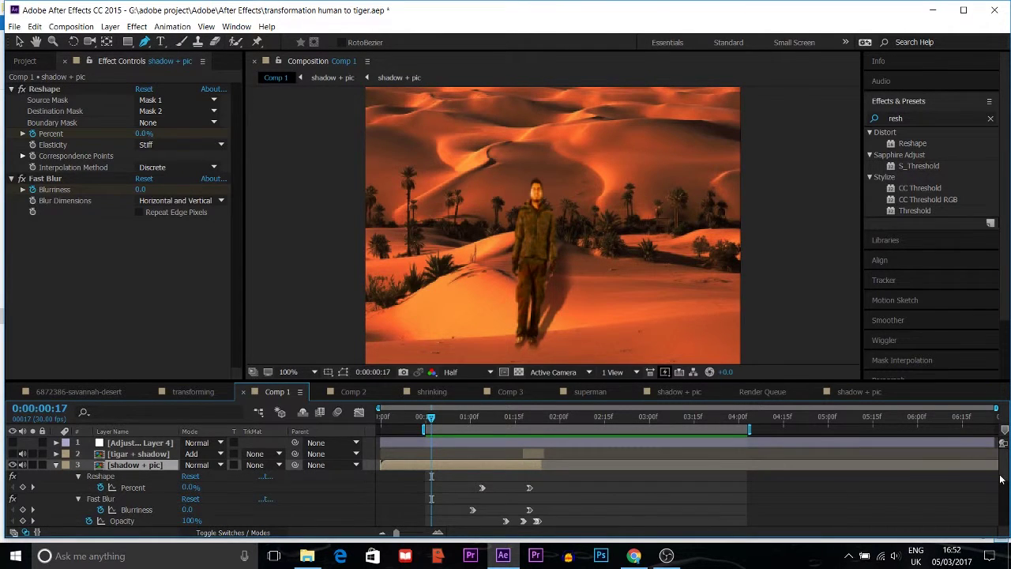
scroll(1000, 478, down, 3)
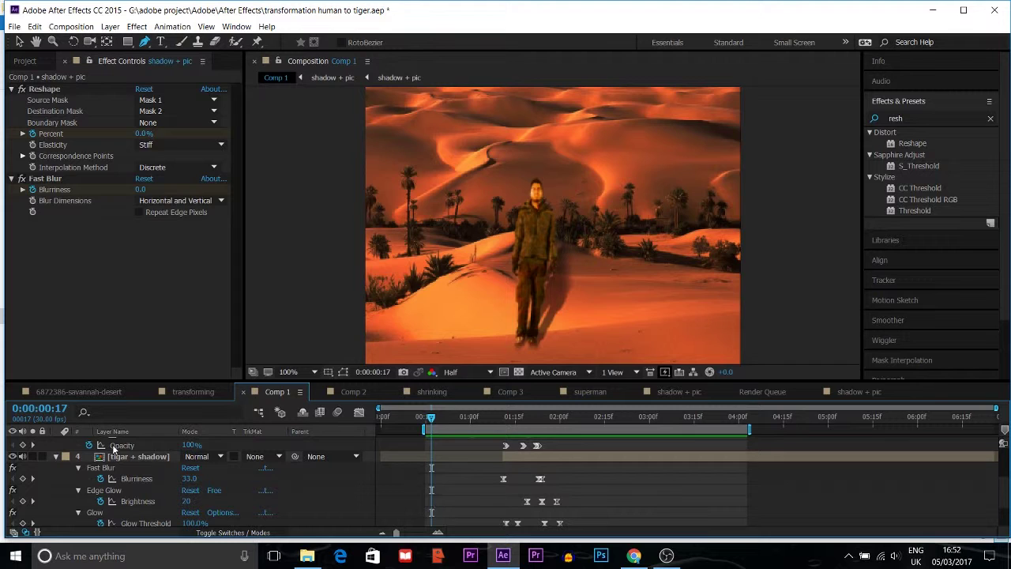
click(124, 460)
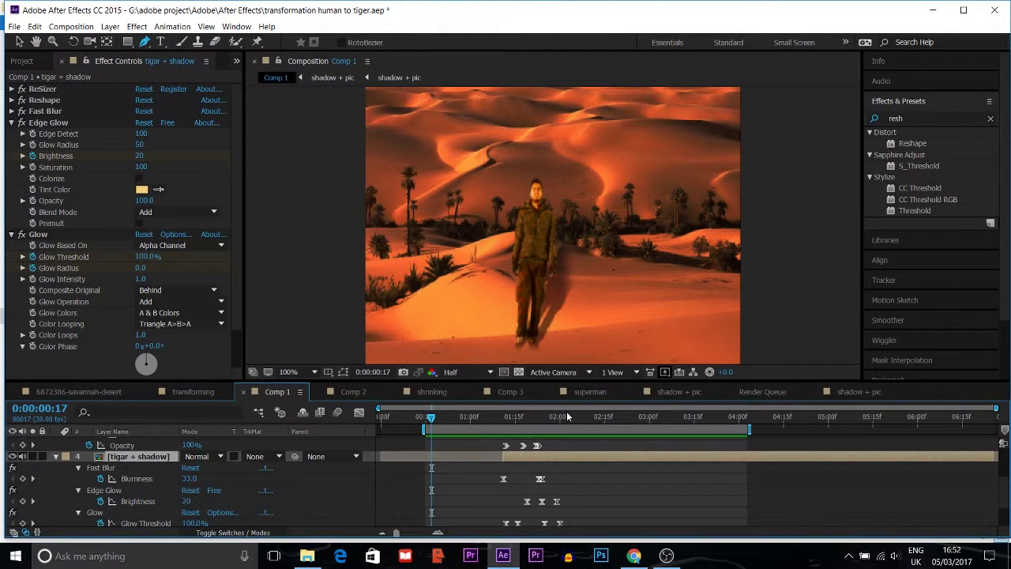
click(170, 467)
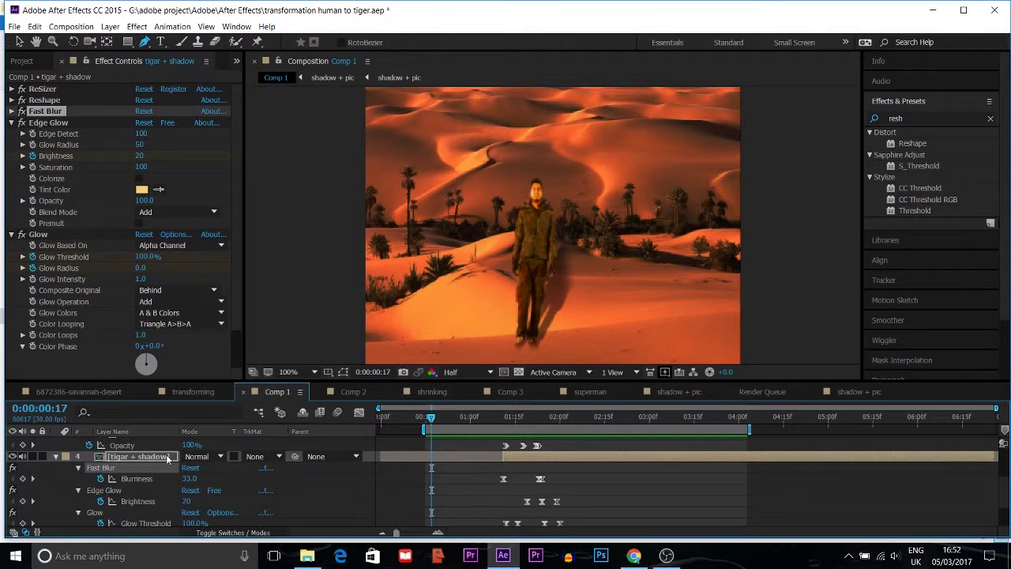
Open the tigar + shadow composition, preview the tiger footage up to 0:00:02:07, and return to Comp 1.
double_click(165, 454)
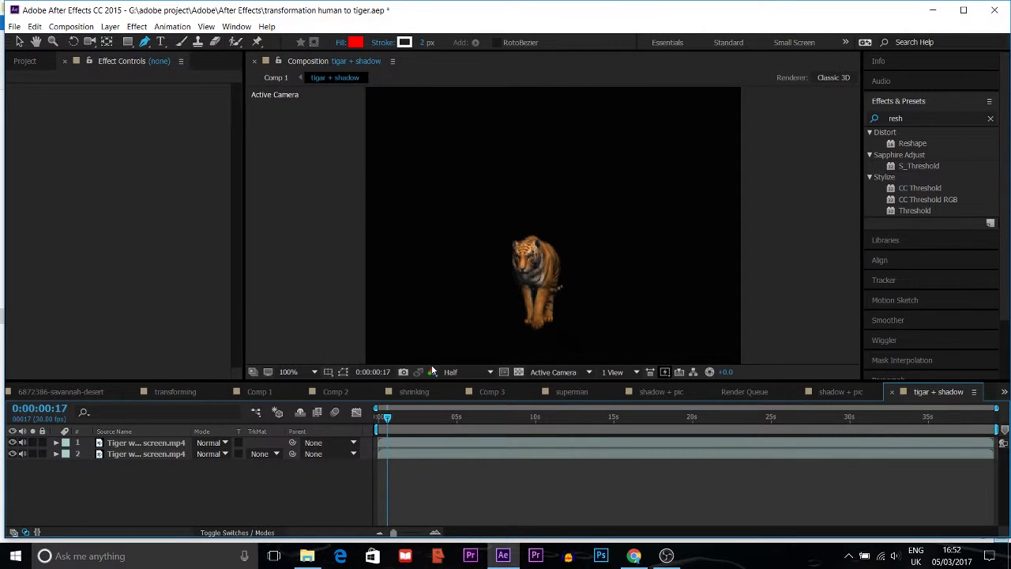
key(space)
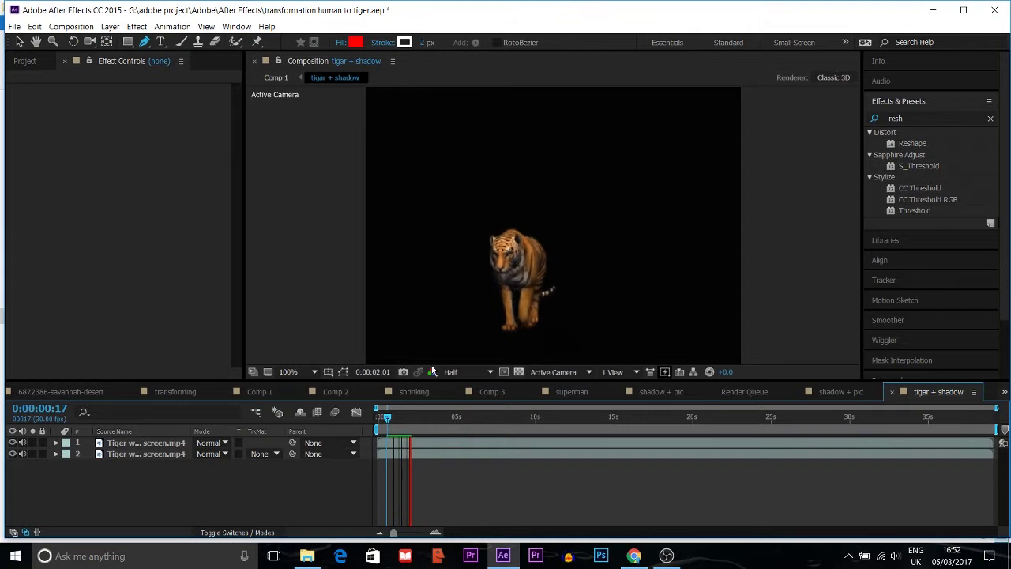
key(space)
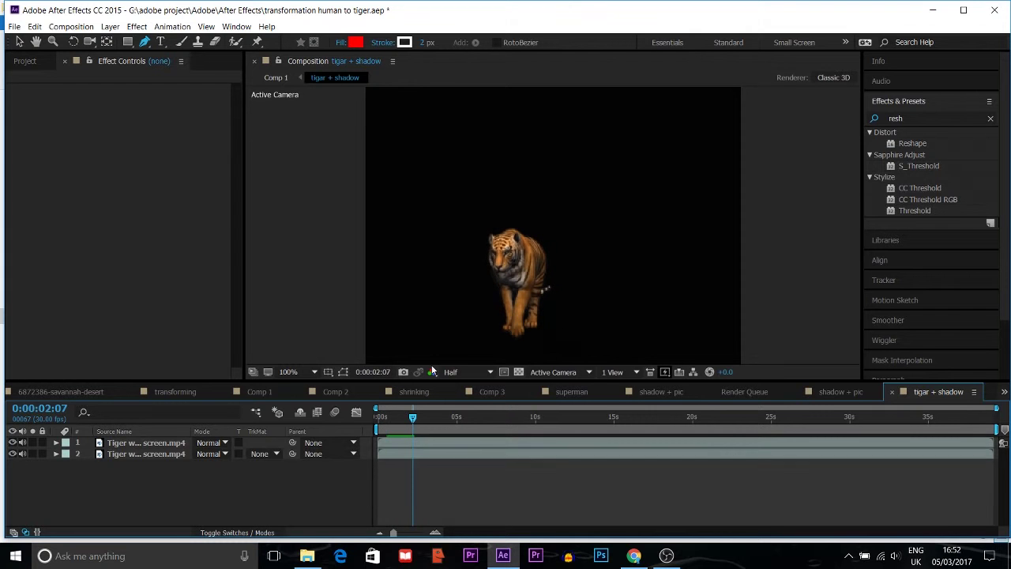
click(267, 389)
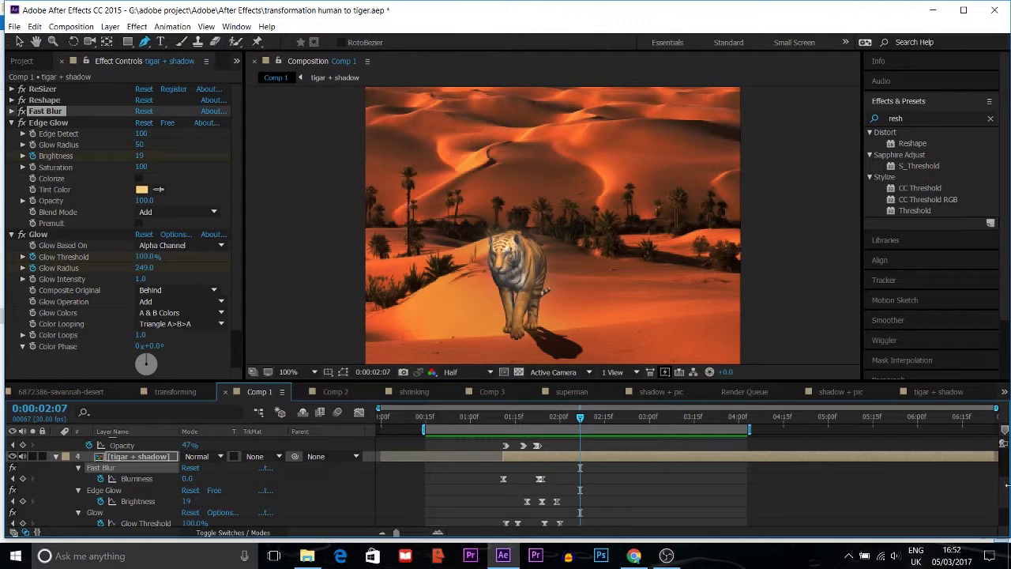
Scrub the man-to-tiger transition between 0:00:01:07 and 0:00:02:05, checking the shadow + pic and tigar + shadow layers, and park at 0:00:01:09.
drag(1001, 492, 997, 453)
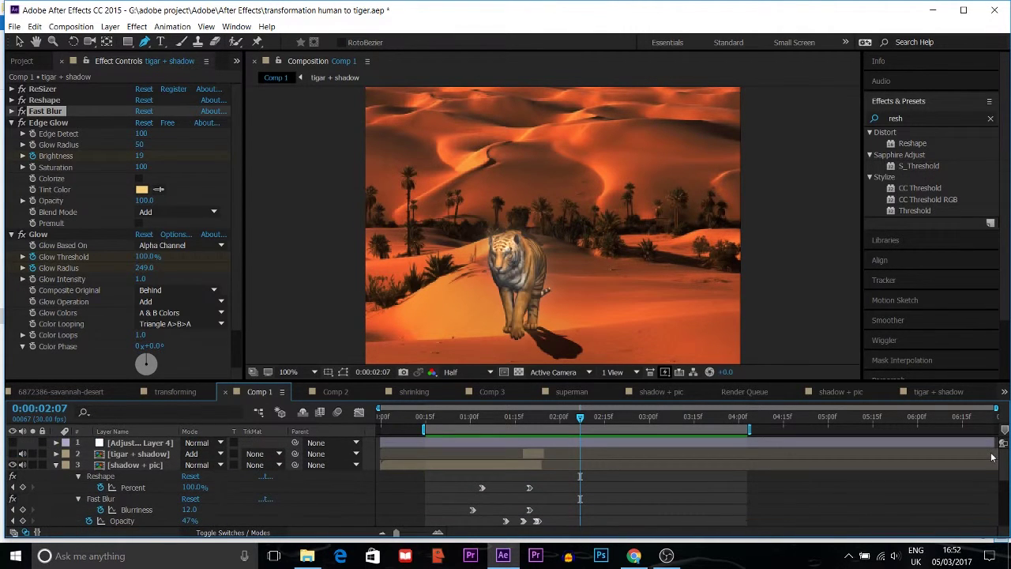
scroll(992, 461, down, 1)
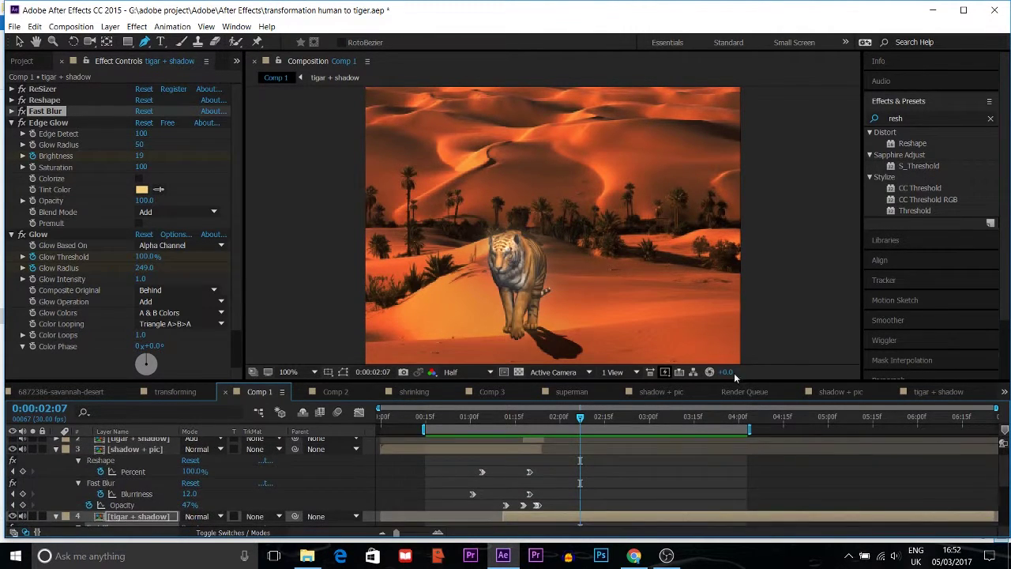
drag(575, 426, 490, 424)
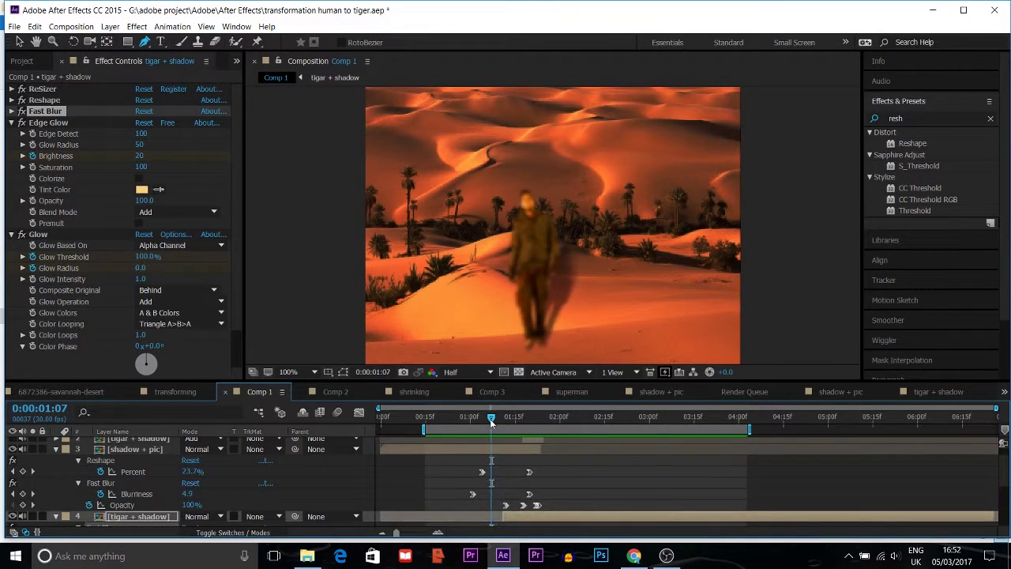
click(154, 448)
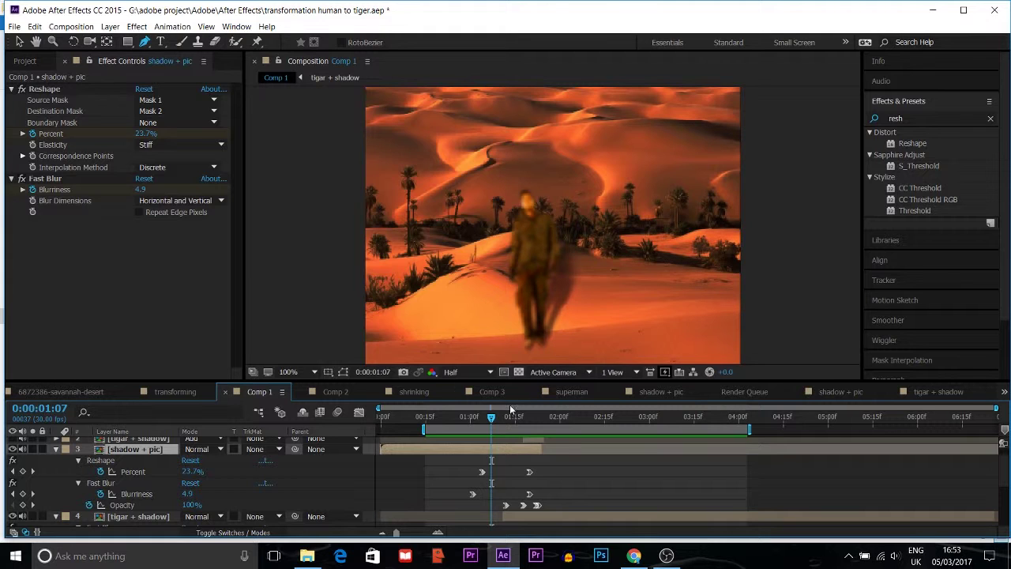
click(154, 519)
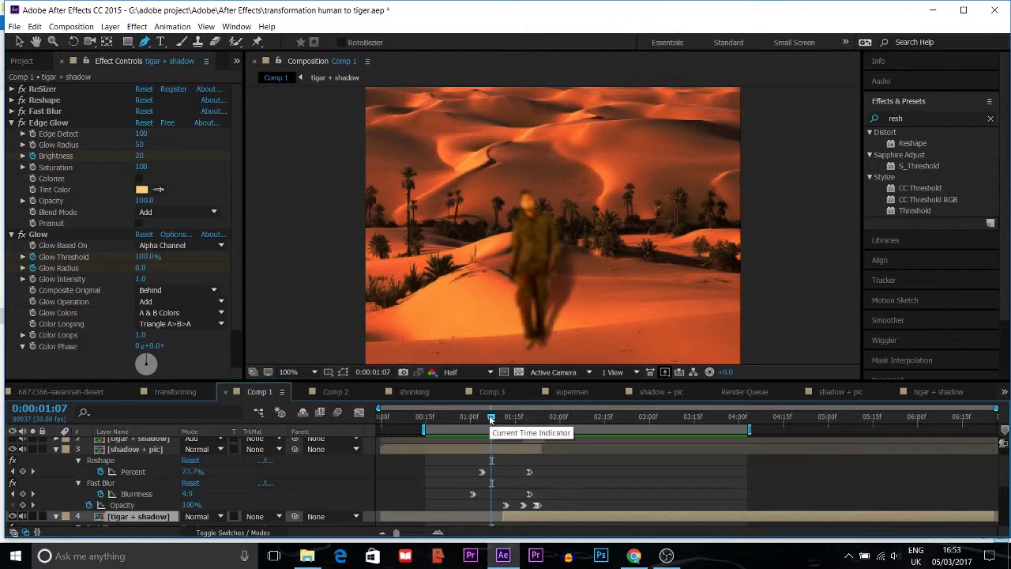
drag(490, 416, 574, 424)
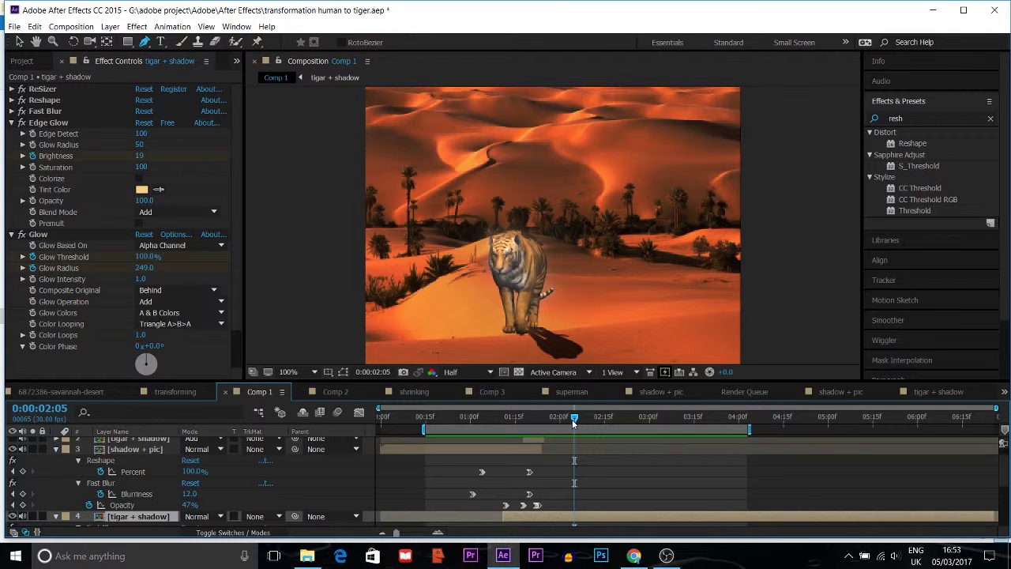
drag(567, 419, 497, 425)
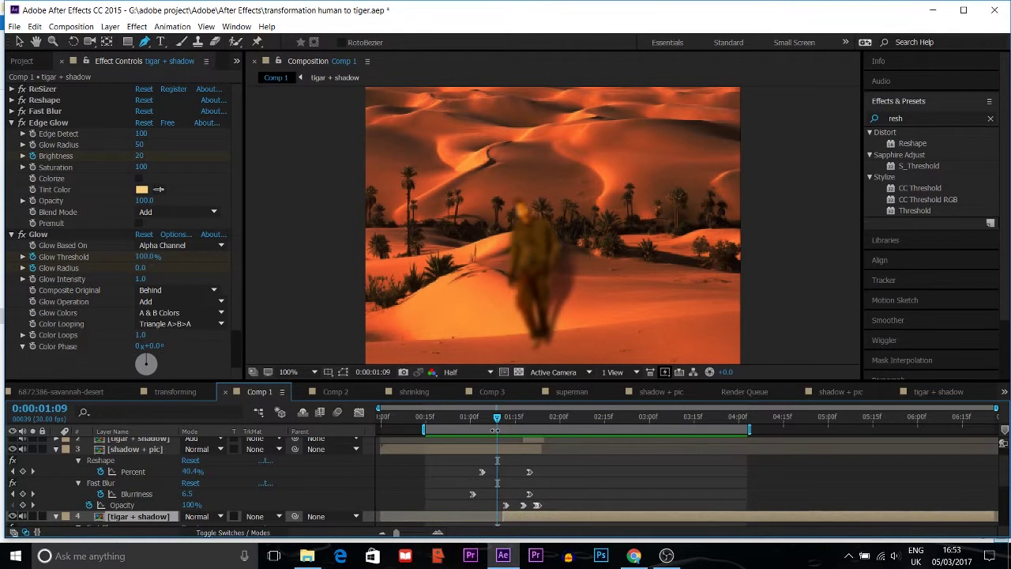
Compare the effects of the shadow + pic and tigar + shadow layers, and reveal the mask paths of shadow + pic.
click(117, 452)
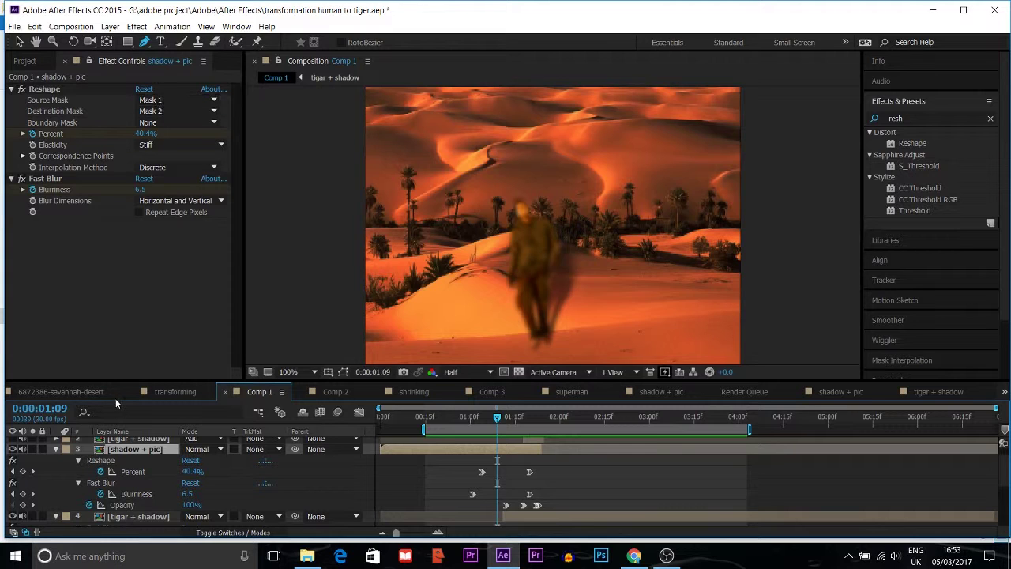
click(123, 518)
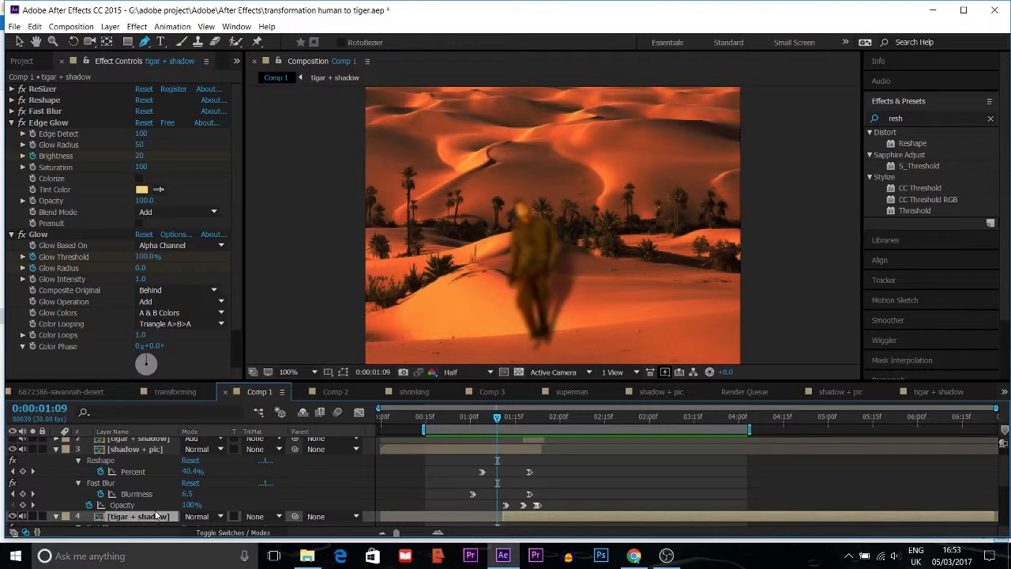
click(134, 450)
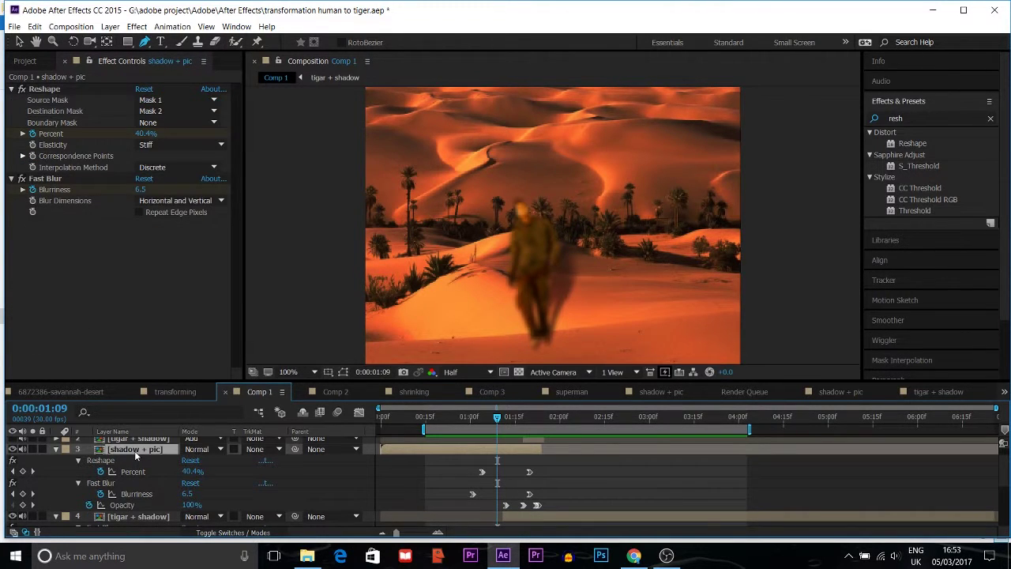
right_click(135, 450)
click(140, 515)
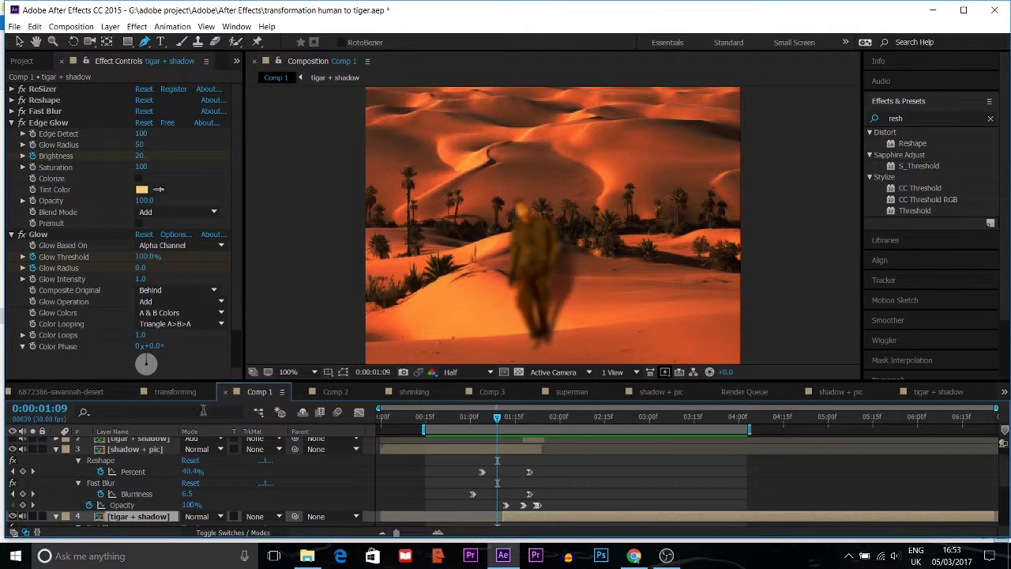
click(158, 449)
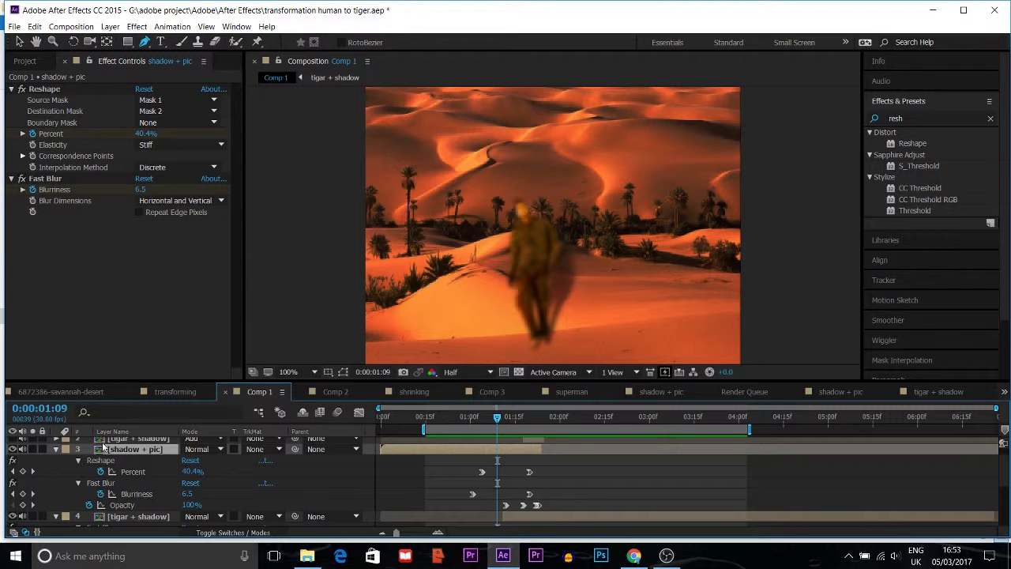
key(m)
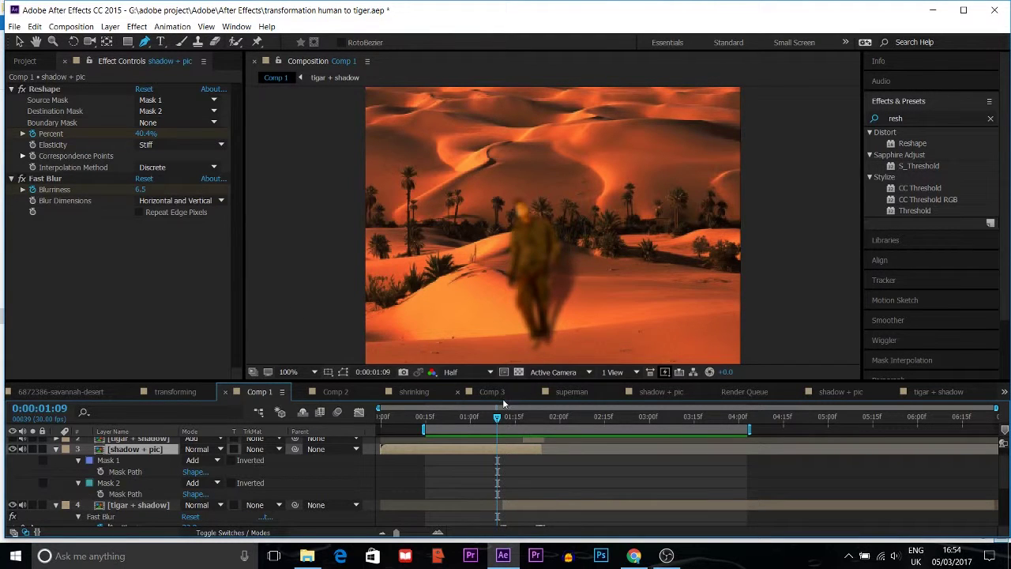
Examine the tigar + shadow layer's effects while scrubbing between 0:00:01:05 and 0:00:02:03, parking at 0:00:01:12.
drag(497, 417, 486, 415)
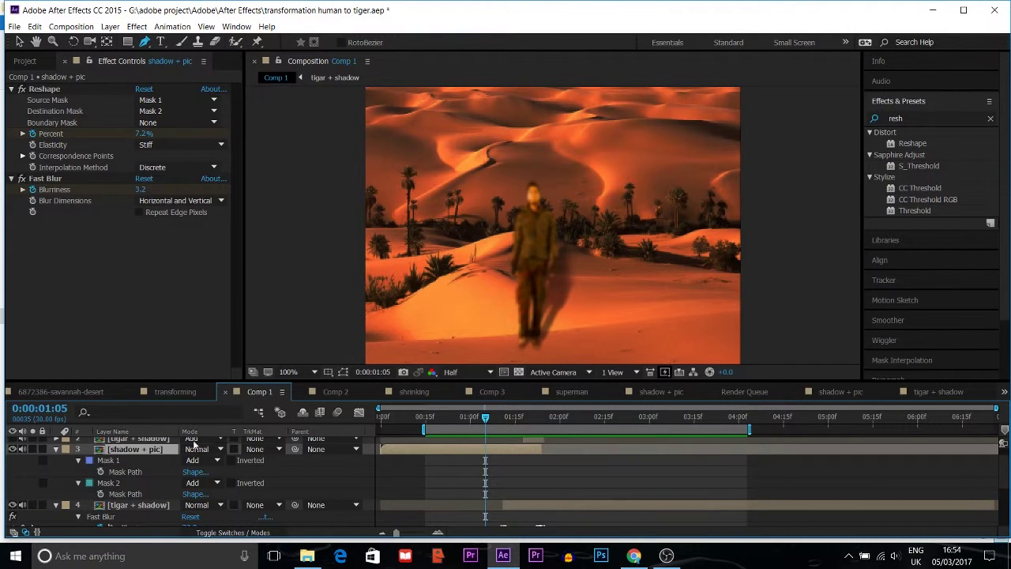
click(131, 505)
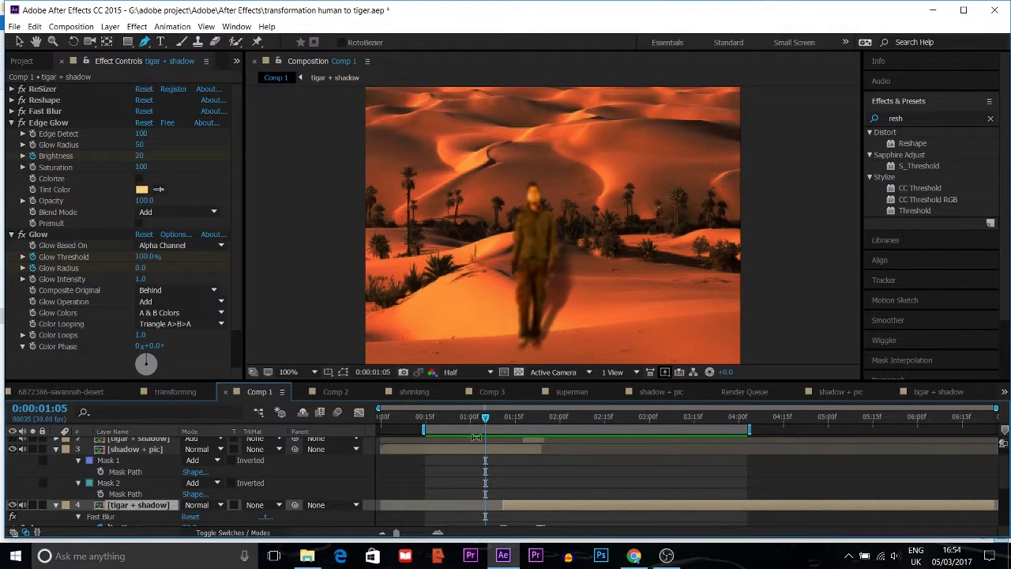
drag(486, 418, 568, 418)
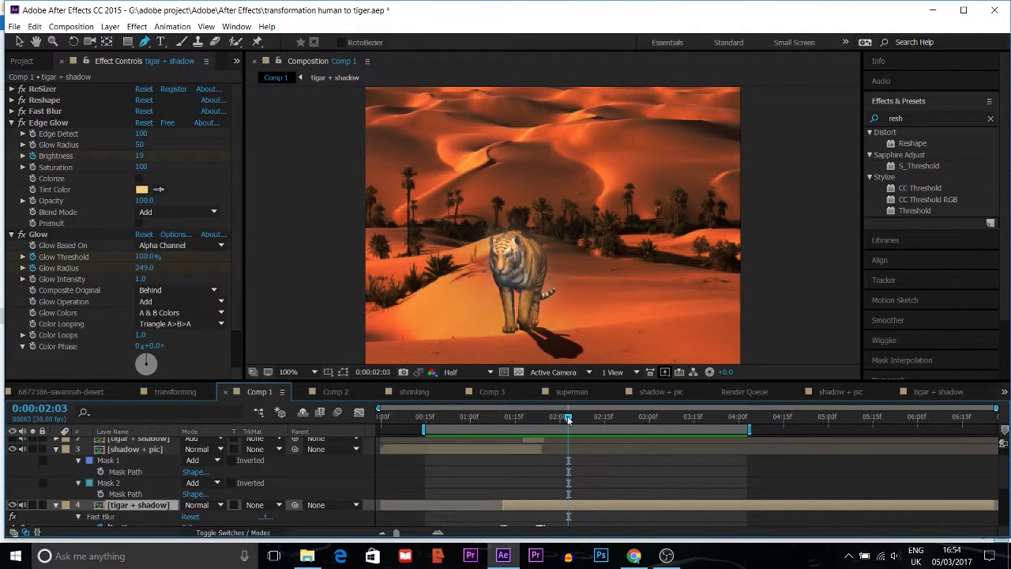
drag(567, 415, 506, 418)
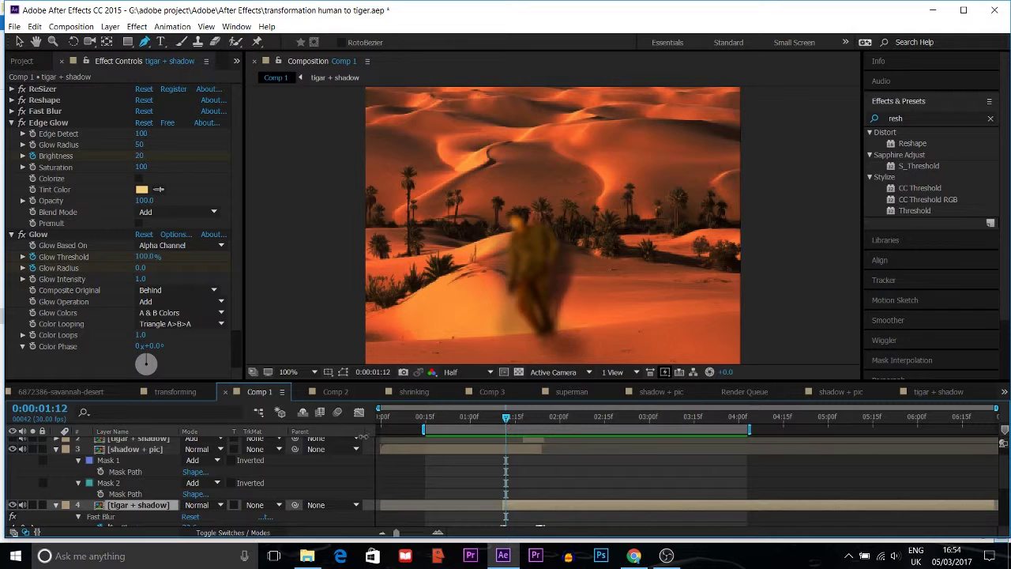
Inspect the Reshape source mask choices of the shadow + pic layer and scrub its animation from 0:00:01:04 to 0:00:01:25.
click(140, 450)
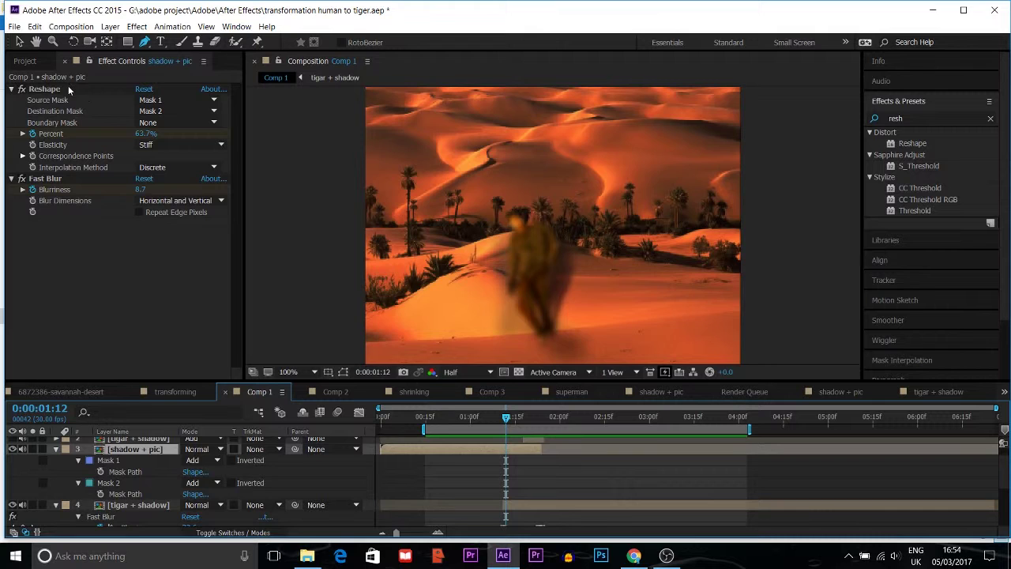
click(165, 99)
click(168, 98)
drag(507, 423, 484, 424)
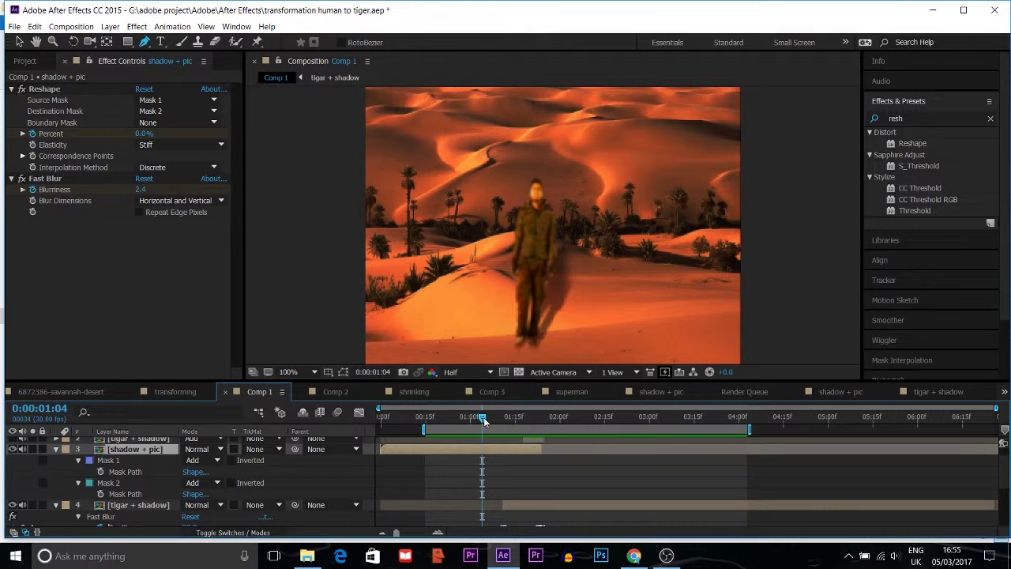
drag(483, 421, 543, 421)
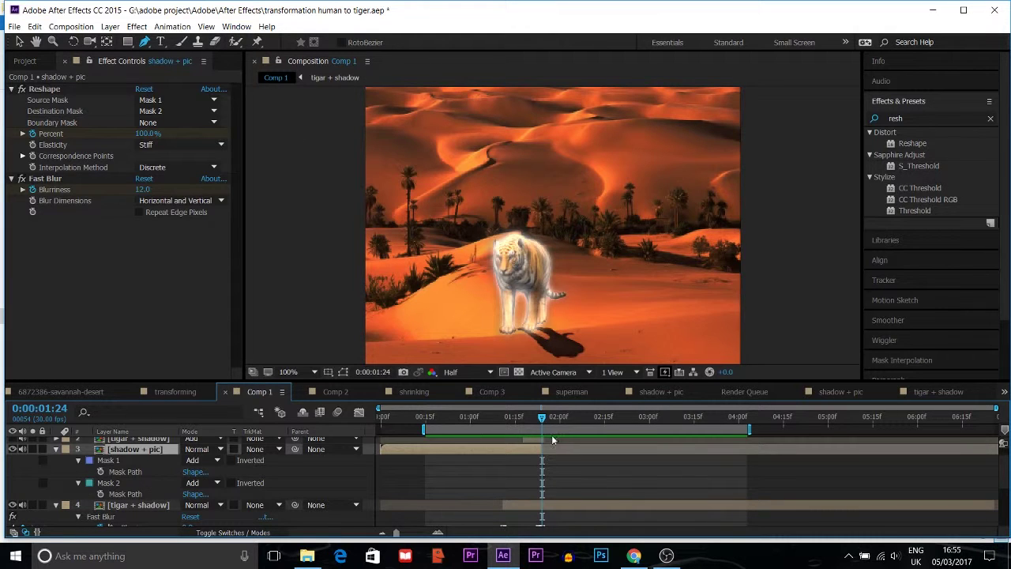
mouse_move(542, 421)
mouse_down()
mouse_move(477, 427)
mouse_move(544, 425)
mouse_up()
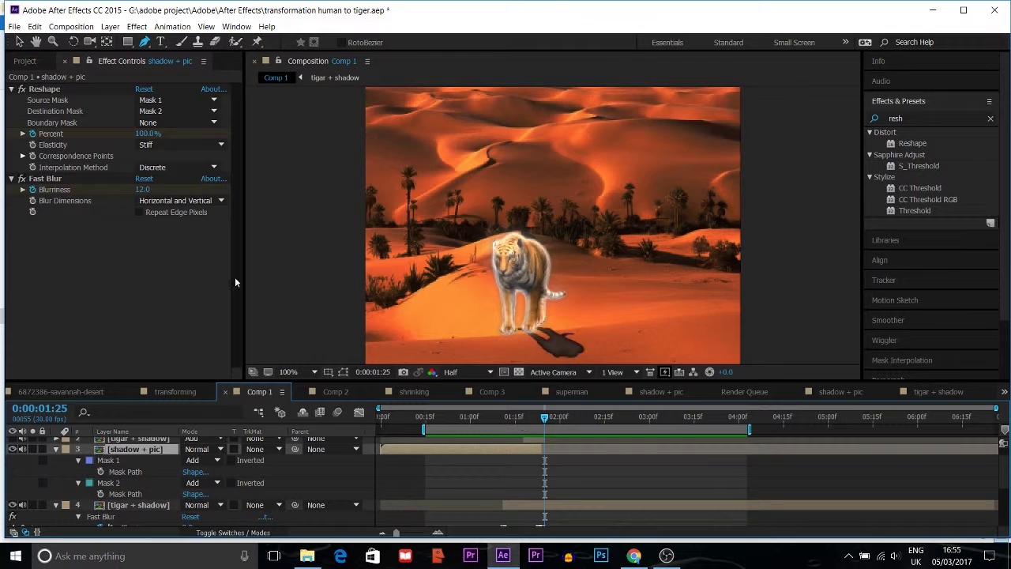
Review the shadow + pic layer's Reshape and Fast Blur keyframes between 0:00:01:01 and 0:00:01:24, parking at 0:00:01:23.
drag(544, 419, 496, 419)
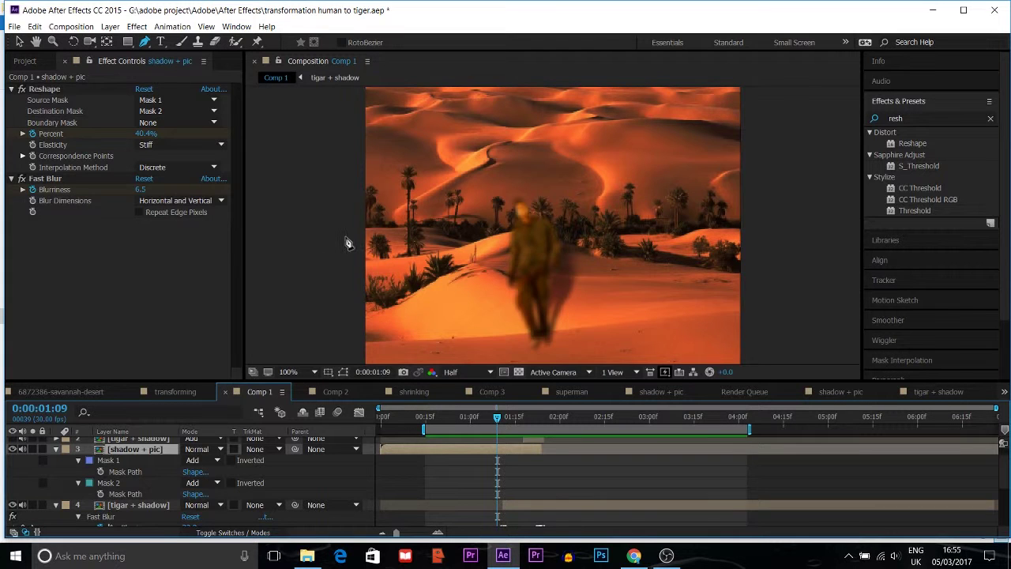
drag(495, 415, 473, 421)
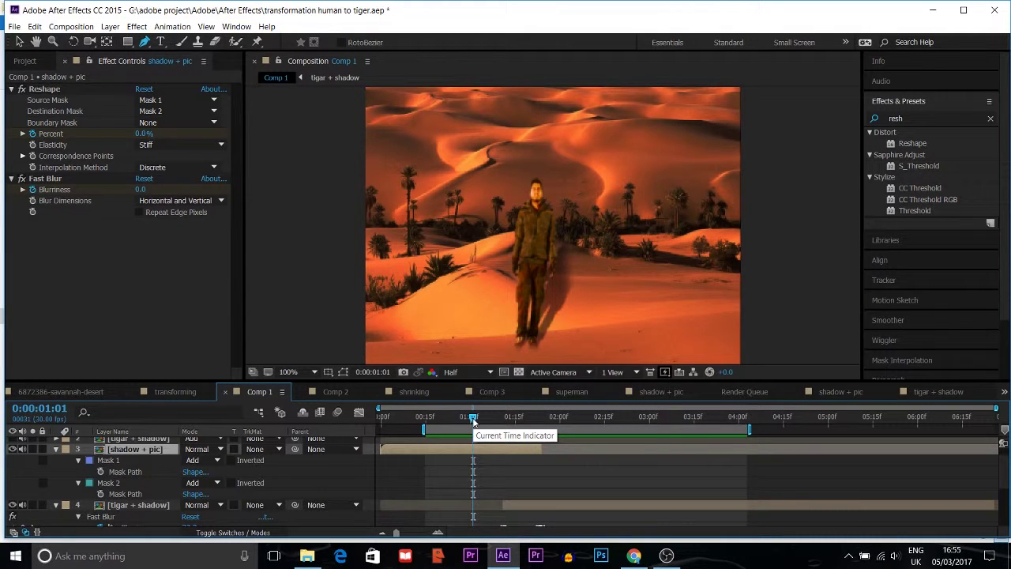
drag(473, 421, 542, 425)
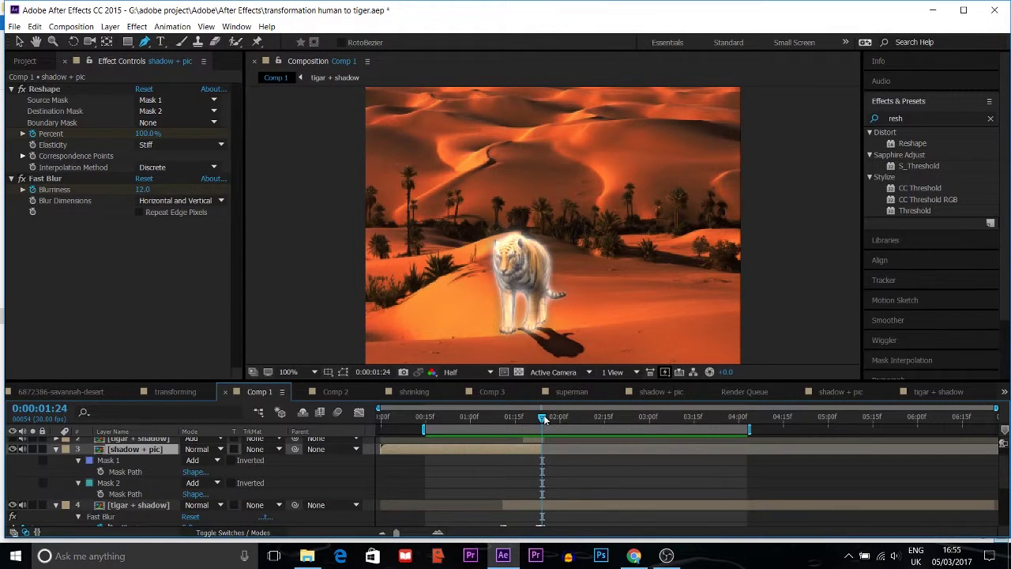
mouse_move(543, 417)
mouse_down()
mouse_move(507, 416)
mouse_move(539, 416)
mouse_up()
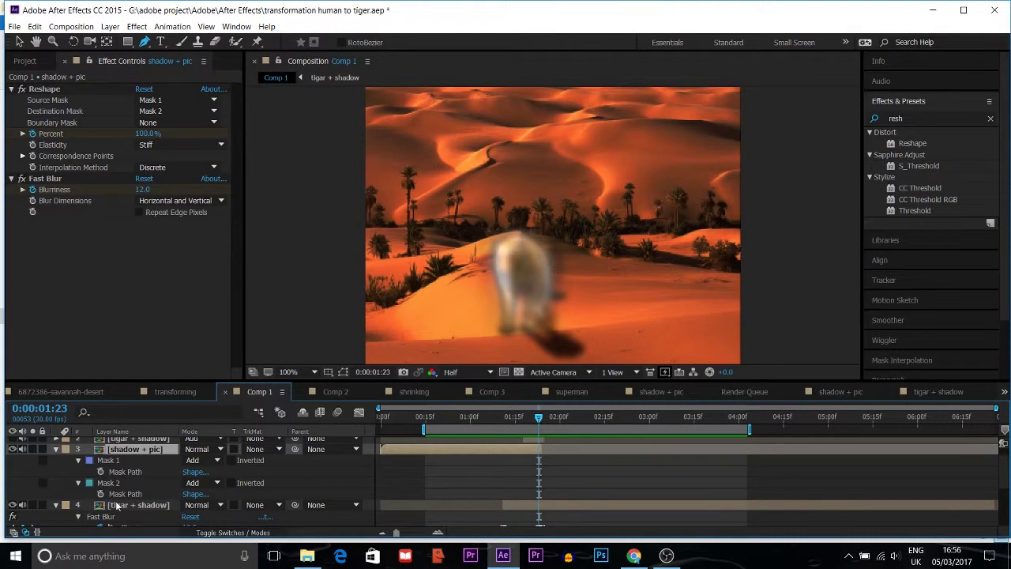
Compare the tiger's shadow with ReSizer off and on for tigar + shadow layer 4, leaving ReSizer enabled and Reshape disabled.
click(116, 506)
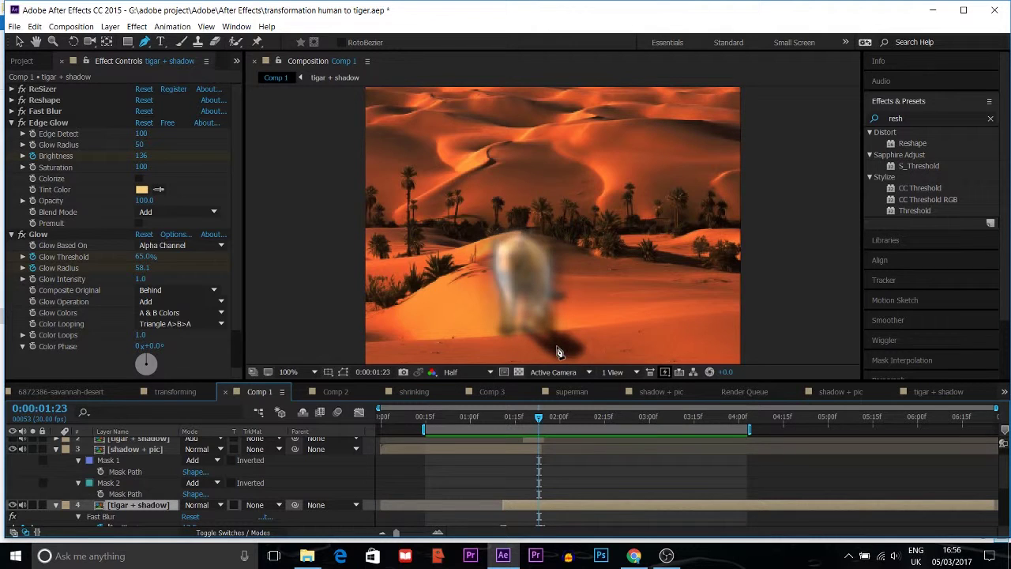
click(22, 90)
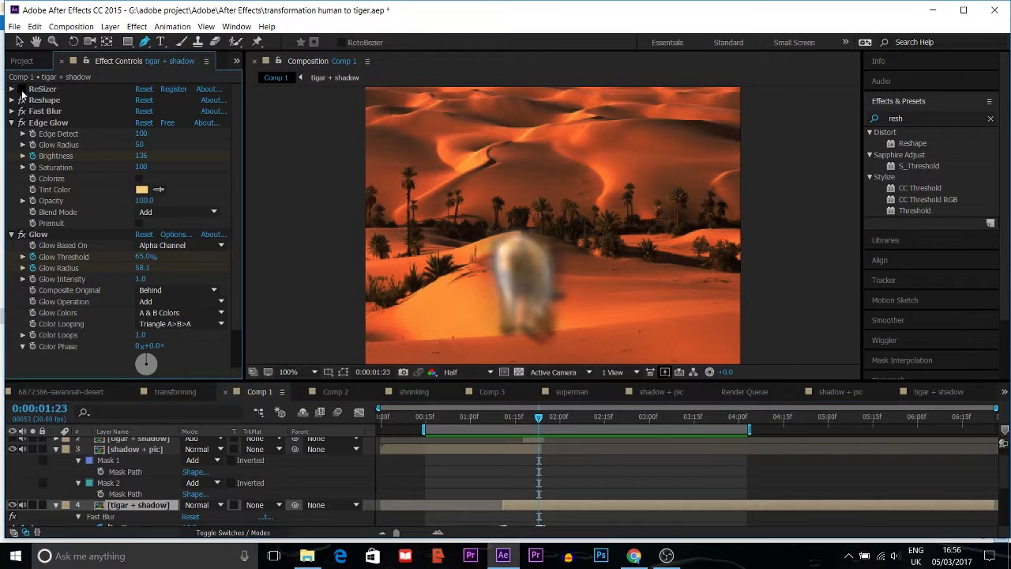
click(22, 90)
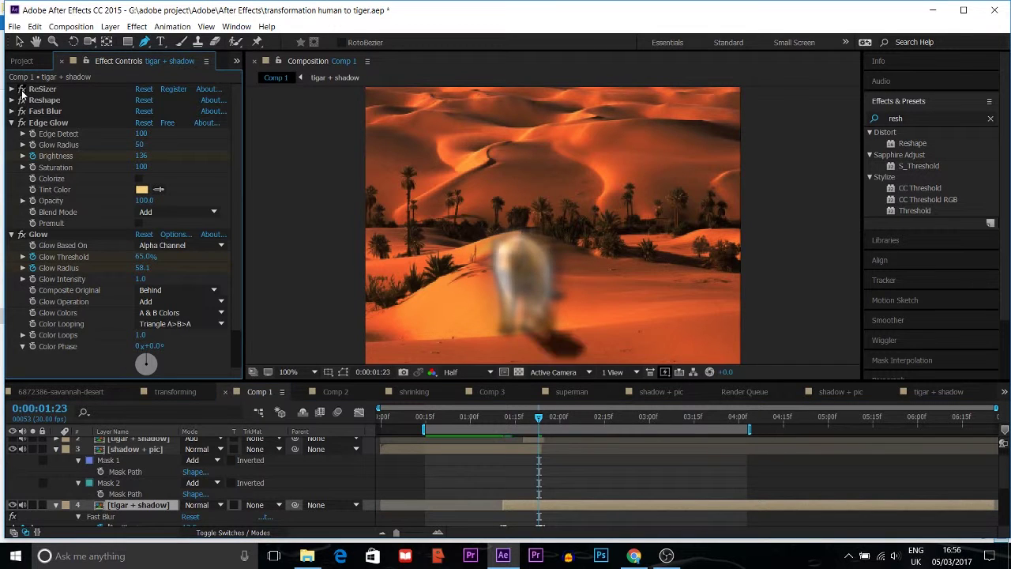
click(21, 90)
click(22, 90)
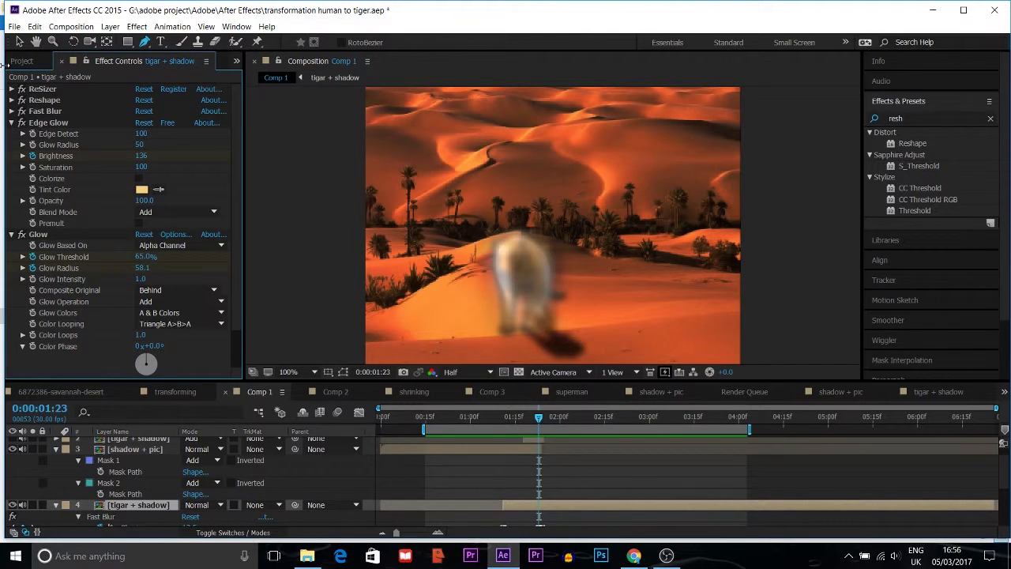
click(22, 90)
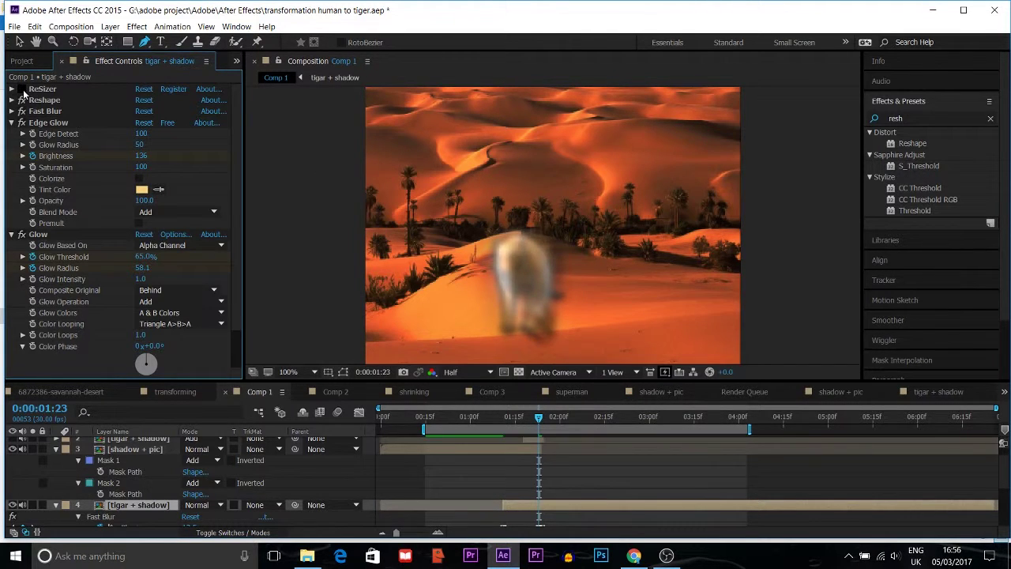
click(22, 90)
click(21, 90)
click(21, 90)
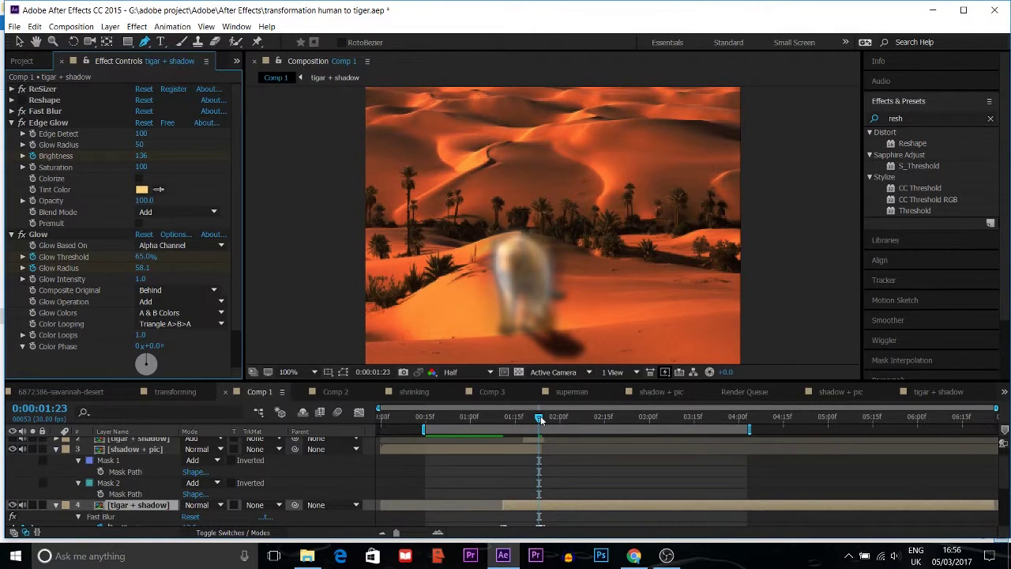
Expand the Fast Blur settings of tigar + shadow and examine the blur between 0:00:01:16 and 0:00:01:25, parking at 0:00:01:24.
drag(540, 417, 525, 421)
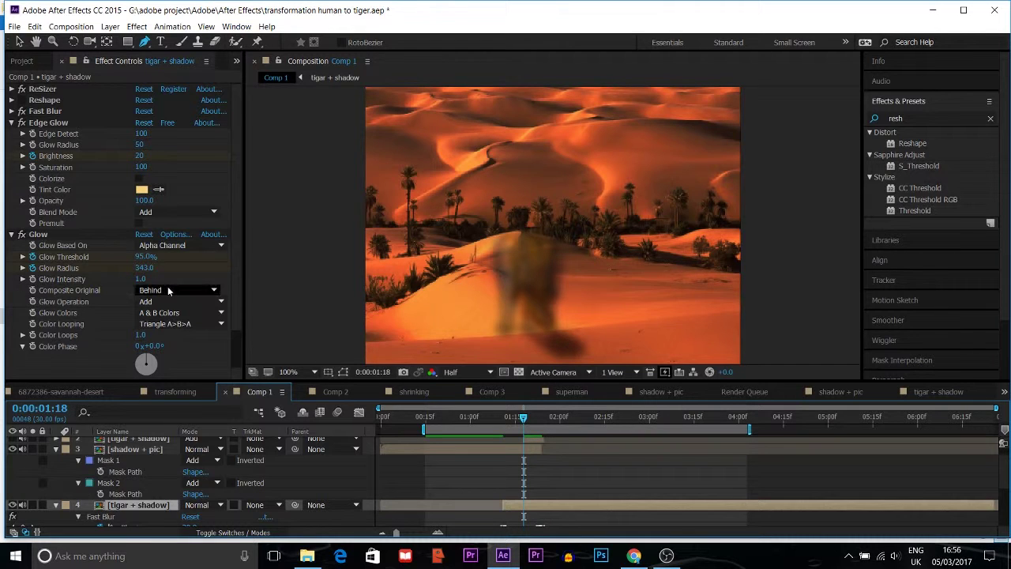
click(11, 112)
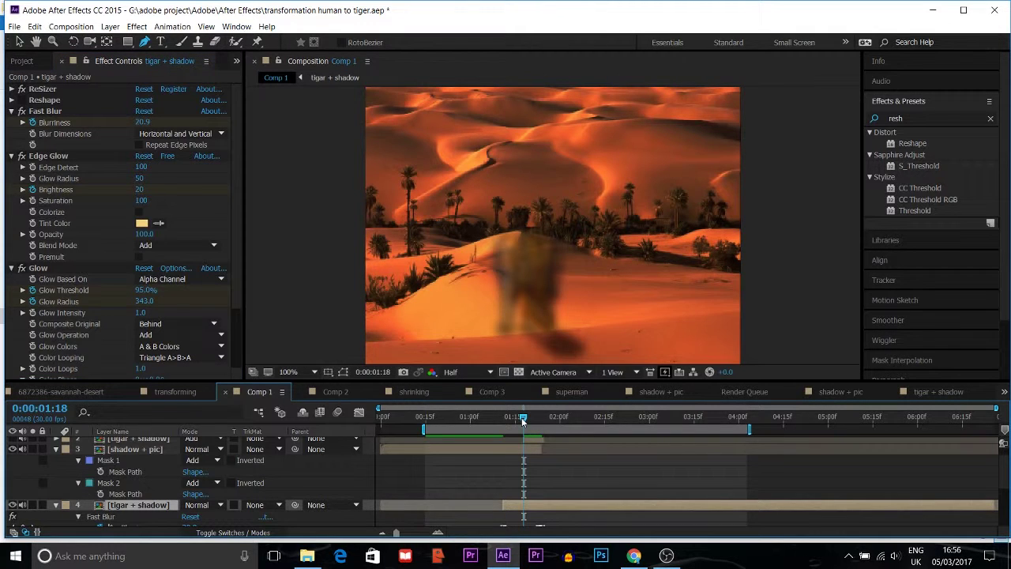
drag(522, 421, 543, 424)
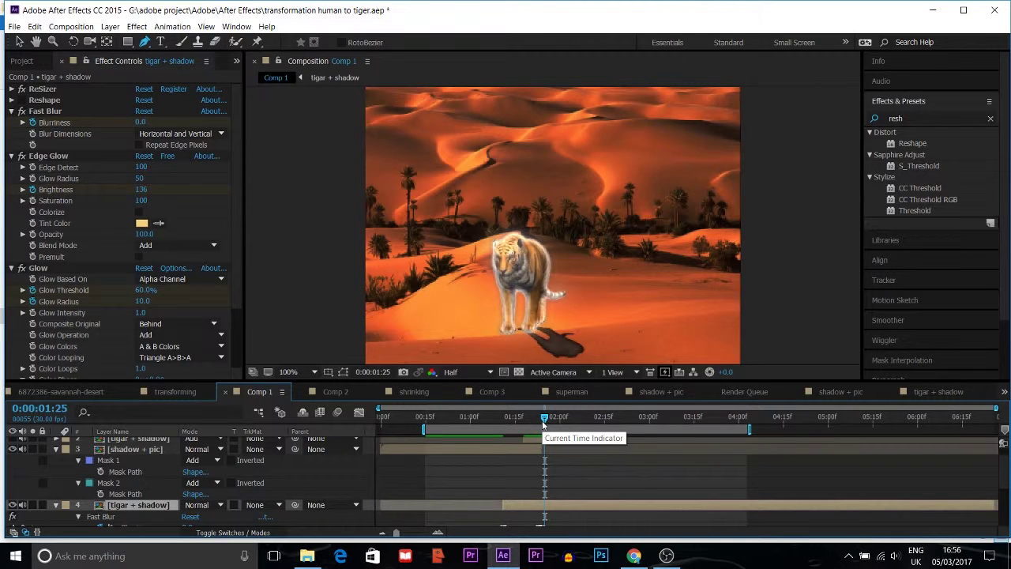
drag(543, 424, 516, 422)
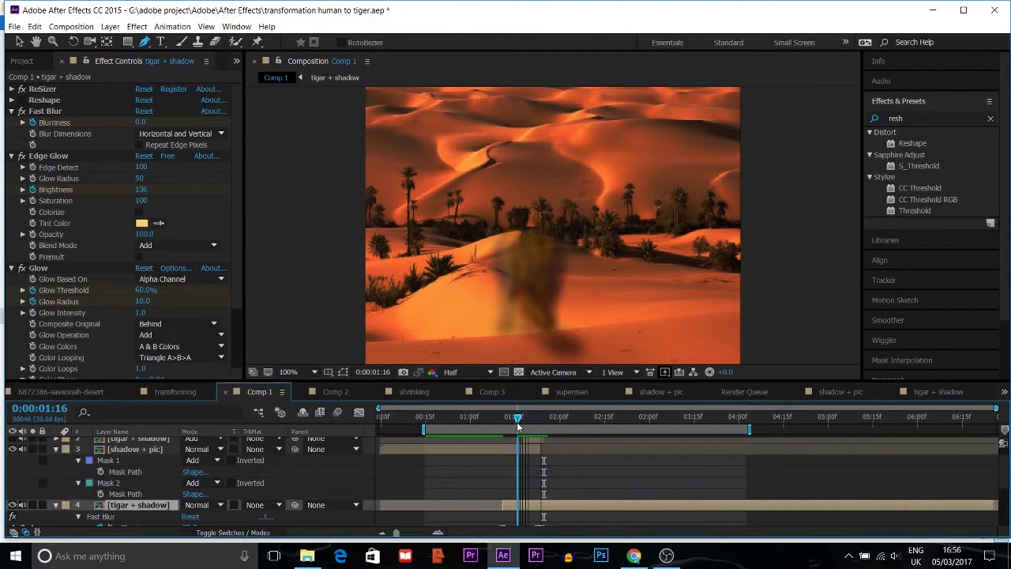
drag(517, 422, 541, 425)
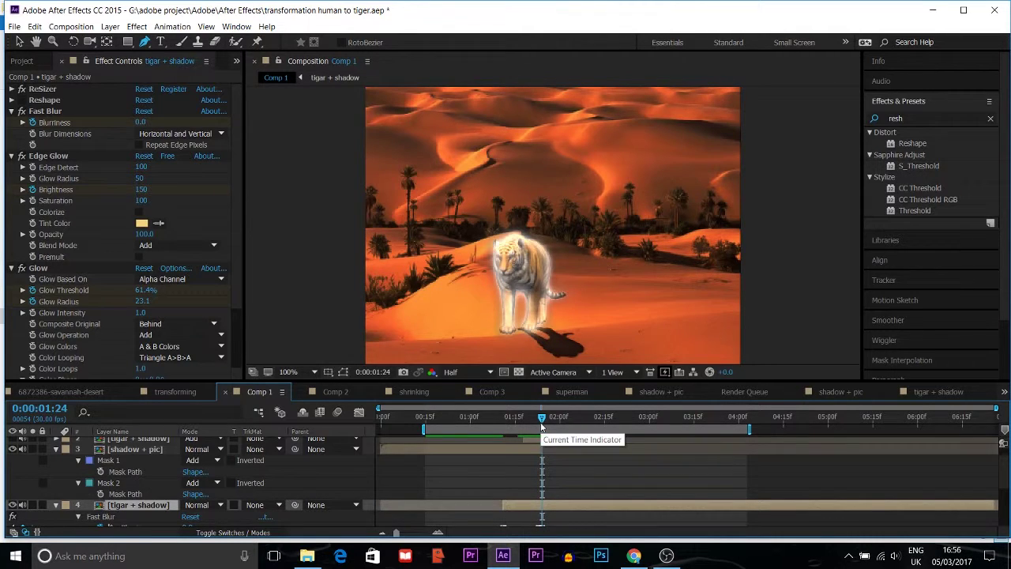
Collapse Edge Glow, inspect the Glow Based On options, and scrub the Glow animation between 0:00:01:18 and 0:00:01:25.
click(11, 156)
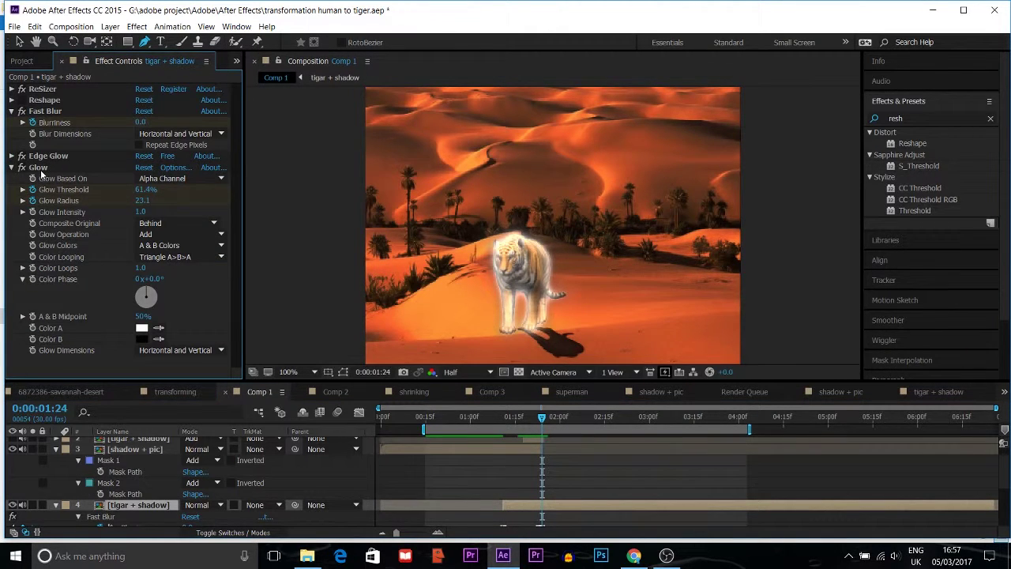
click(40, 170)
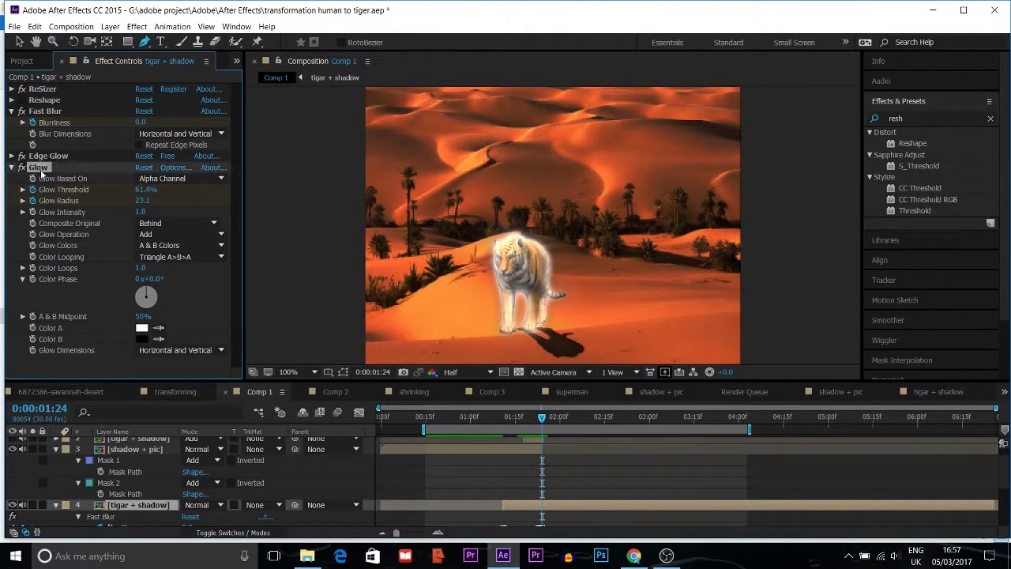
click(164, 180)
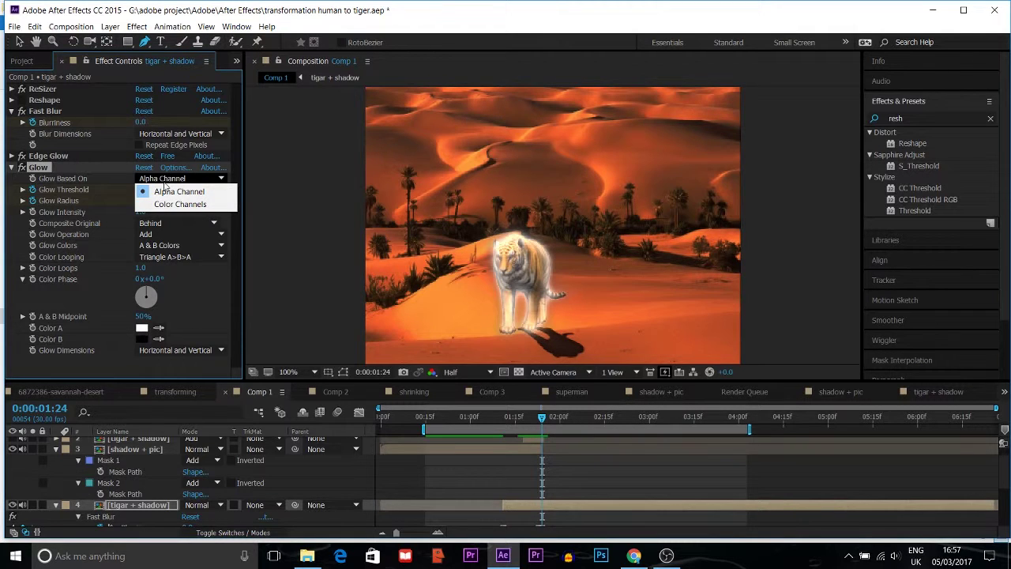
click(2, 255)
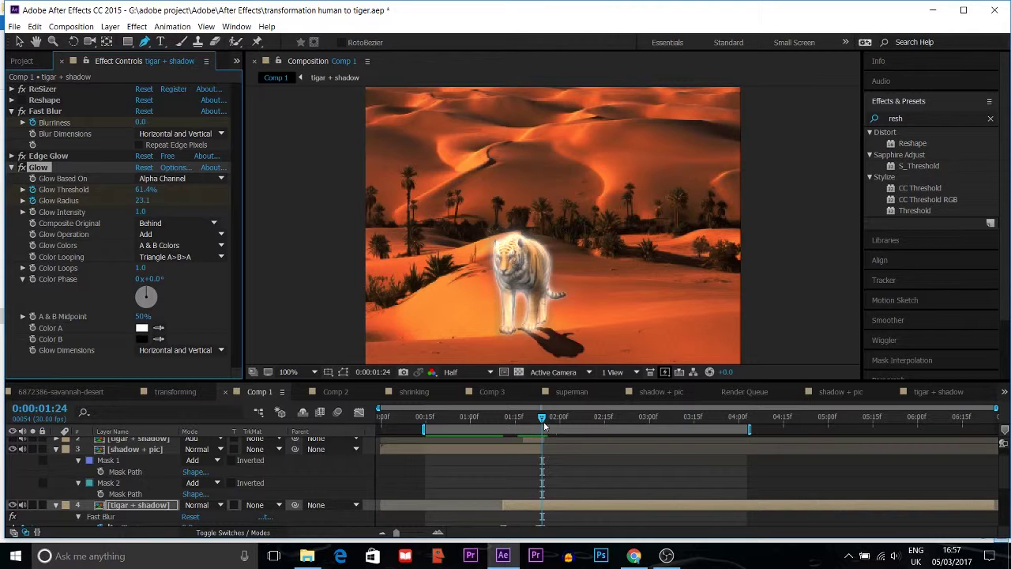
drag(542, 423, 523, 419)
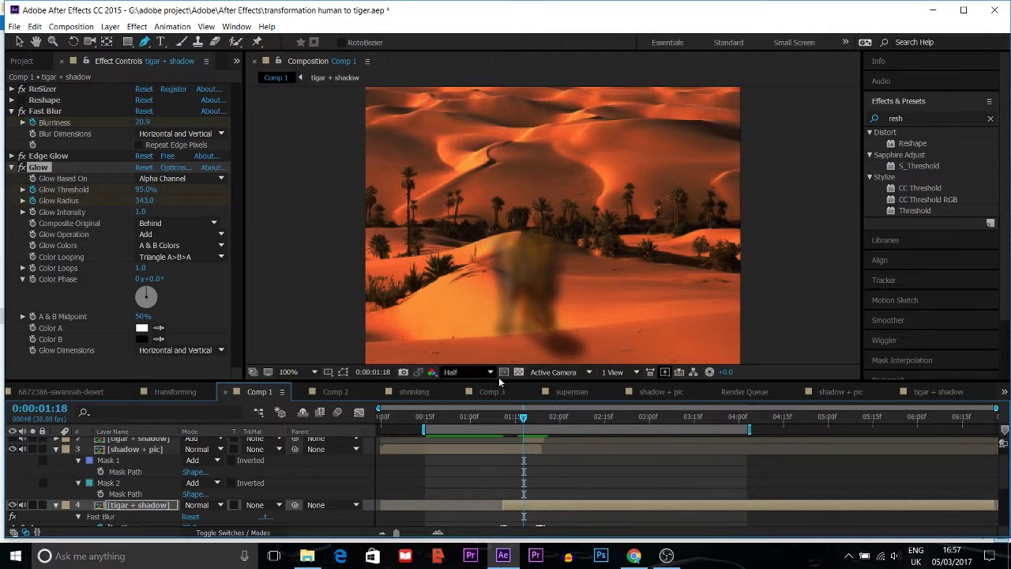
drag(521, 419, 544, 420)
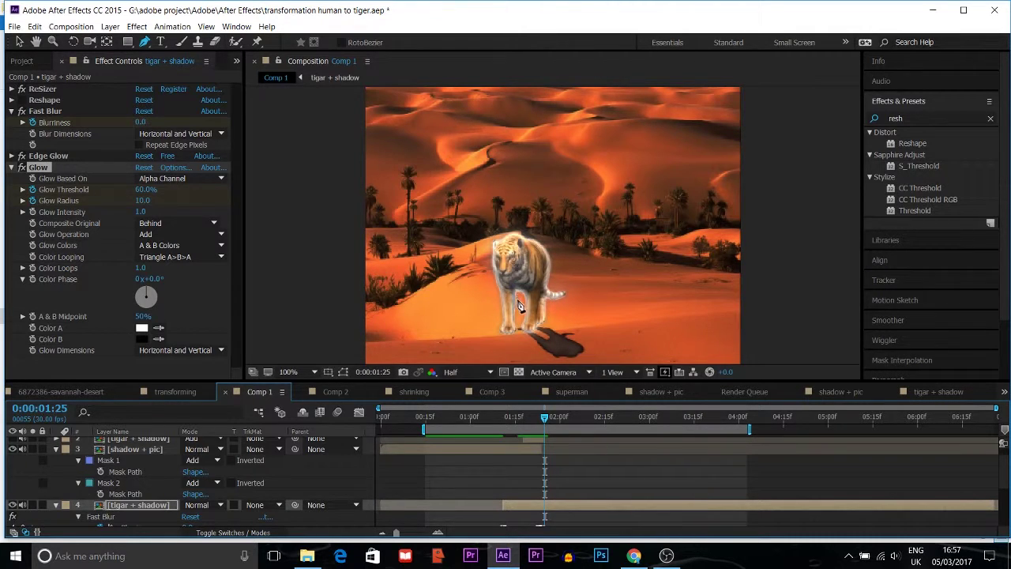
Activate the Selection tool, check the Edge Glow settings briefly, and move the current time to 0:00:01:27.
click(19, 41)
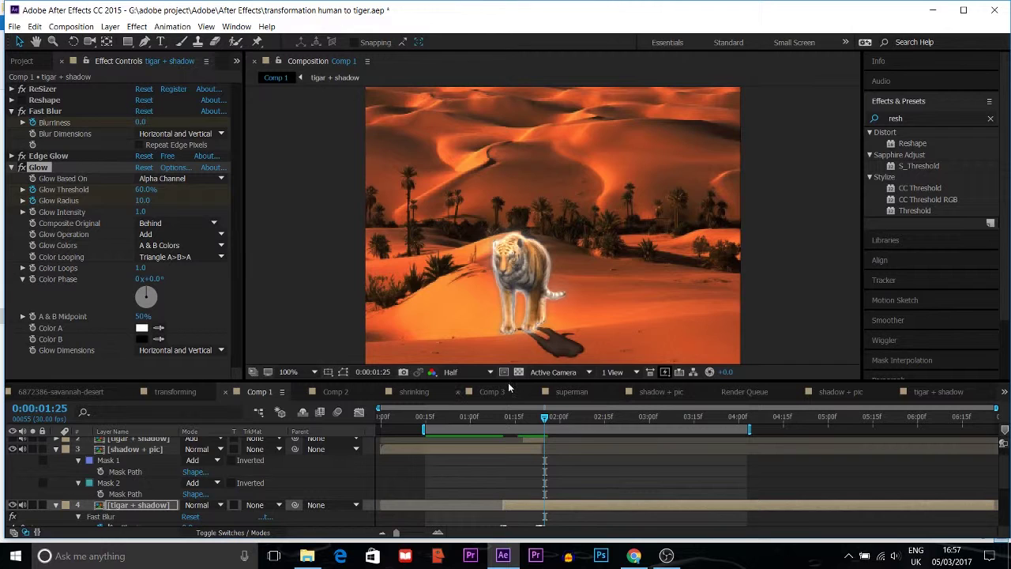
click(10, 157)
click(11, 156)
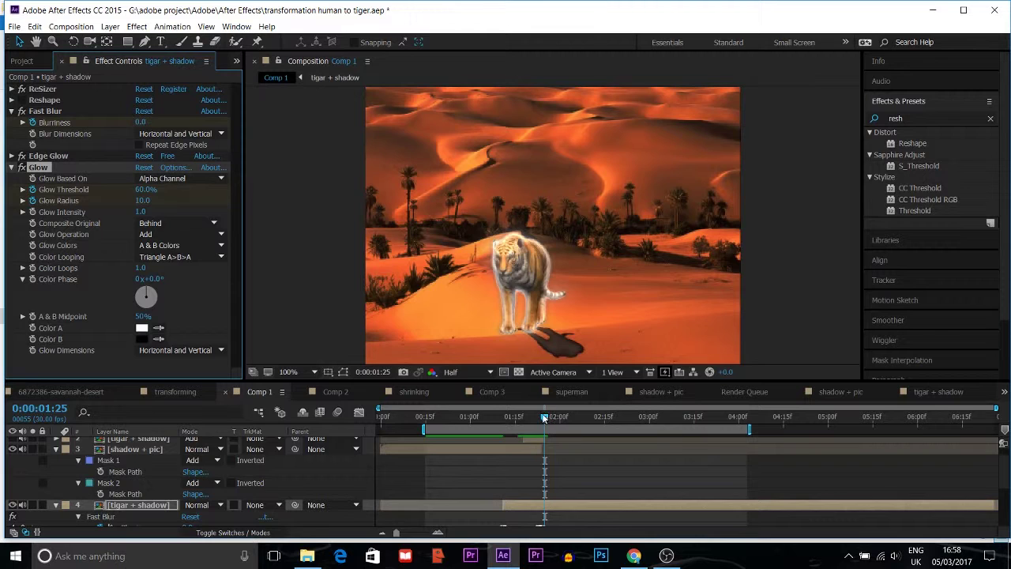
mouse_move(544, 419)
mouse_down()
mouse_move(470, 425)
mouse_move(550, 433)
mouse_up()
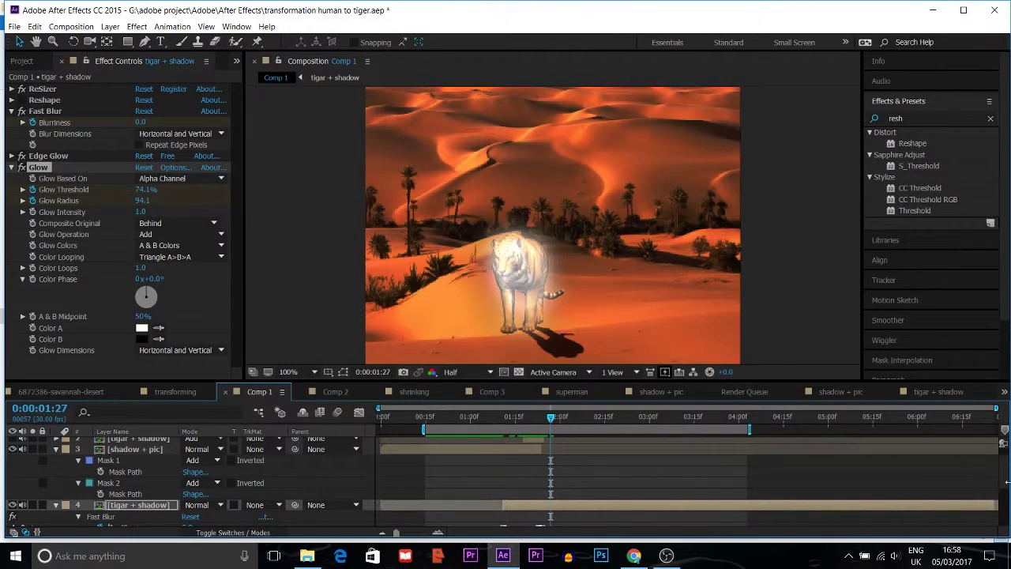
Display the effects of Adjustment Layer 4 and turn on its visibility.
scroll(1002, 482, up, 1)
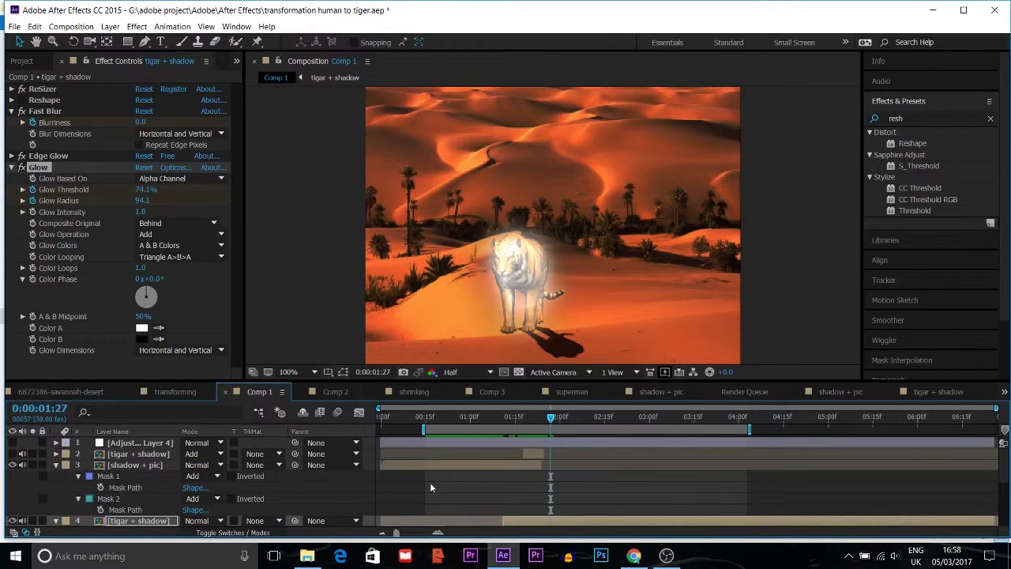
click(114, 444)
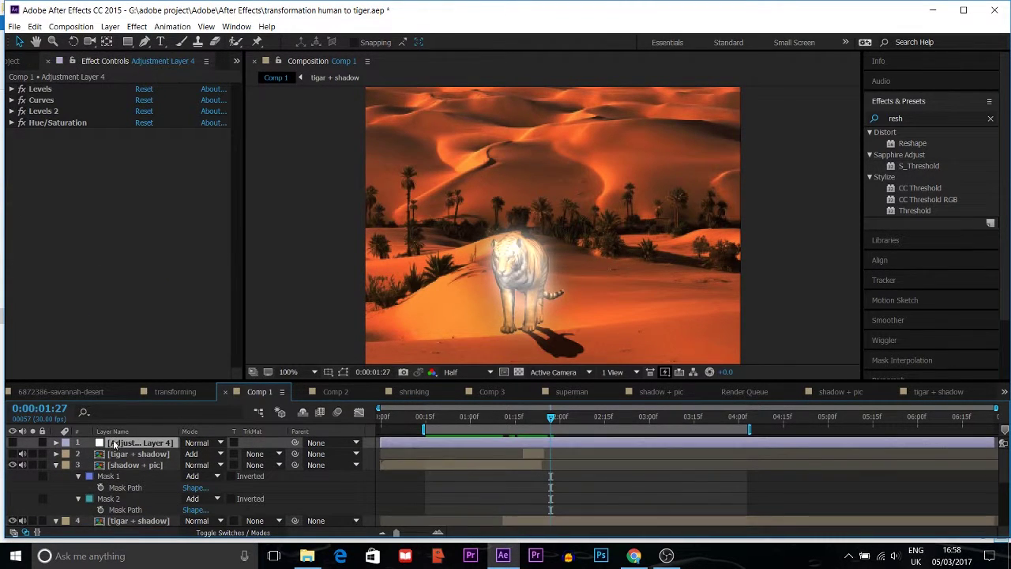
click(11, 443)
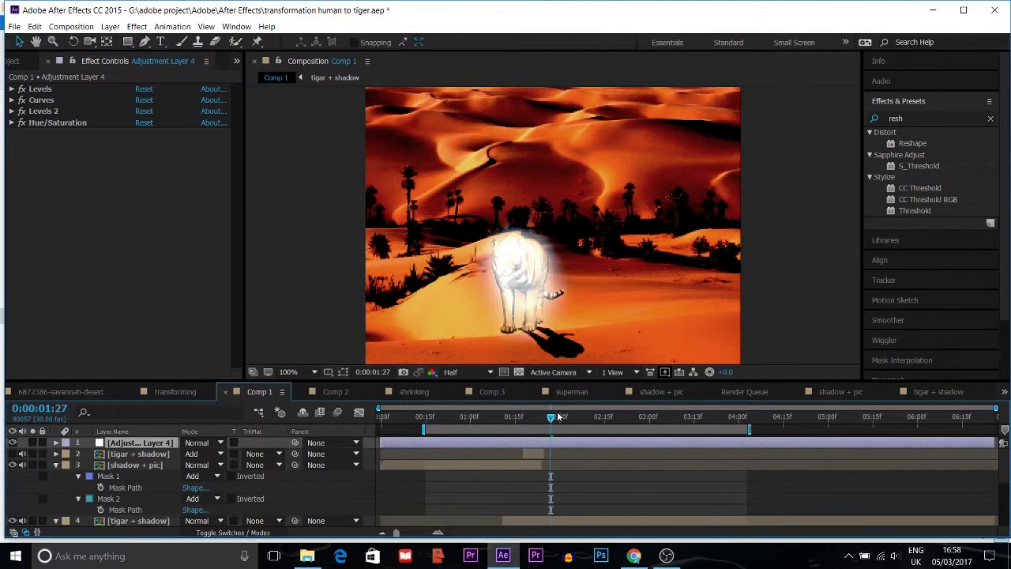
Move the current time to 0:00:02:07 and examine the Levels and Curves settings of Adjustment Layer 4.
drag(555, 418, 579, 419)
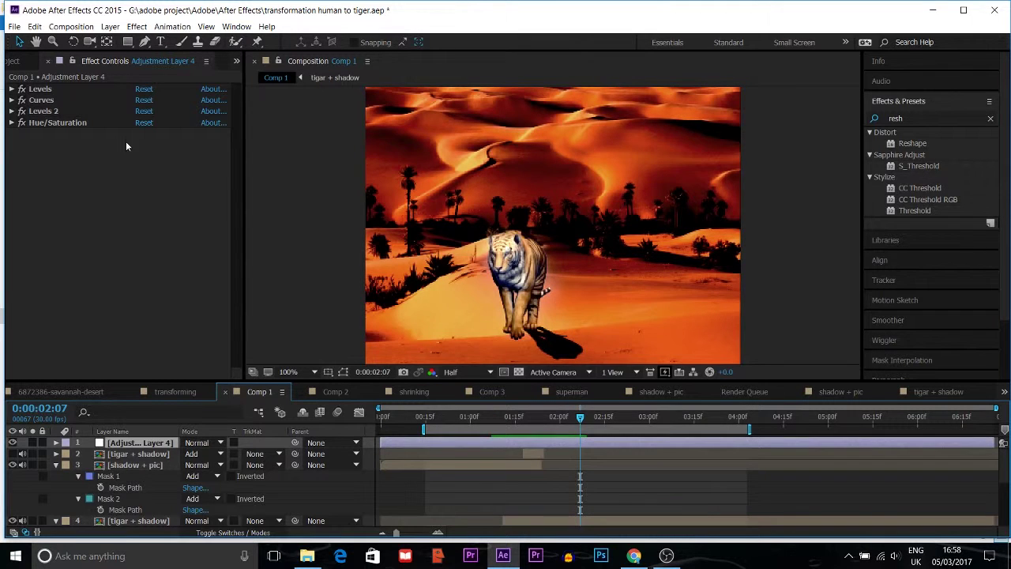
click(12, 89)
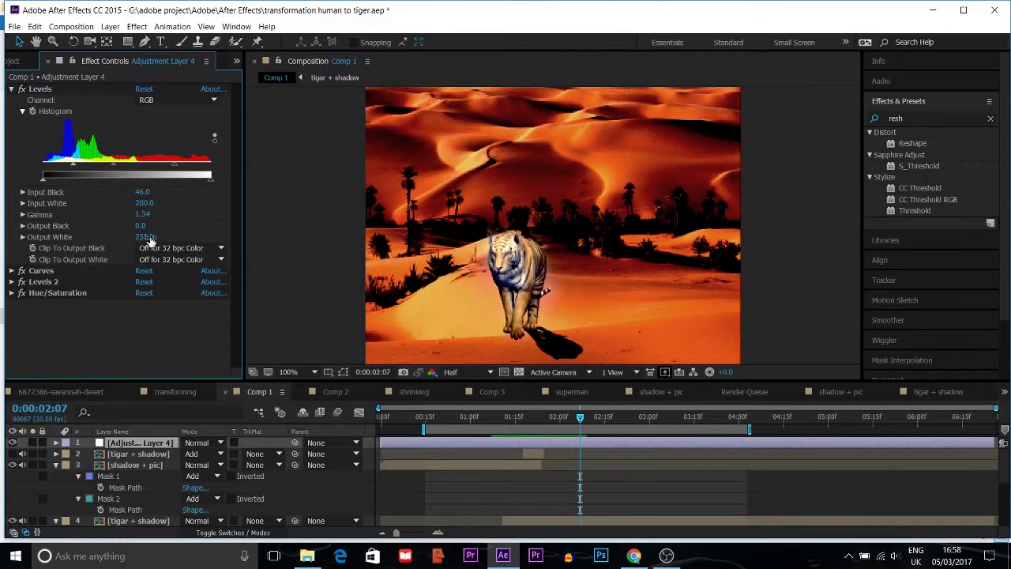
click(11, 271)
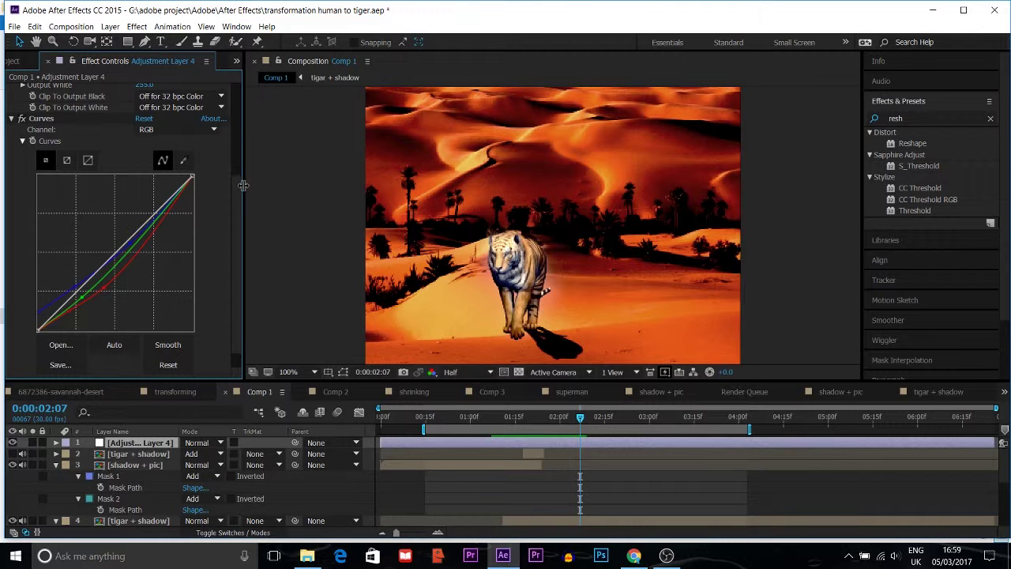
scroll(237, 264, down, 1)
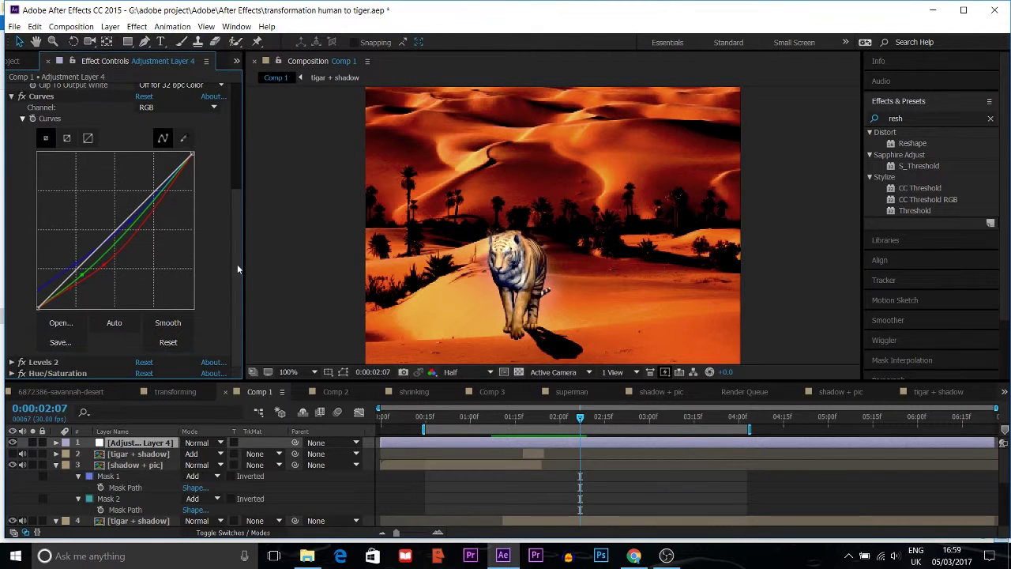
Expand the Levels 2 effect of Adjustment Layer 4 and examine its histogram and input and output settings.
click(11, 362)
scroll(12, 370, down, 5)
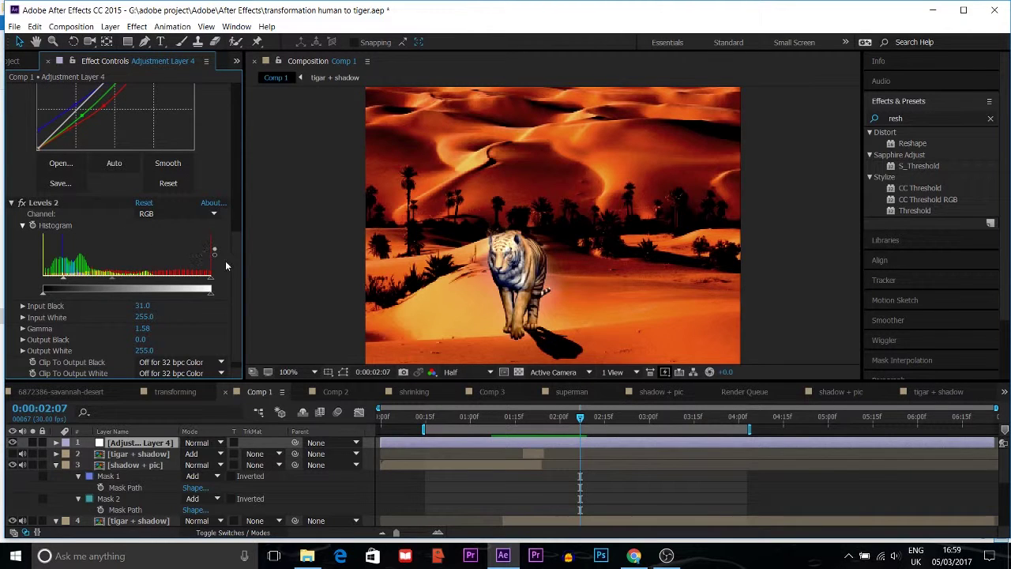
scroll(237, 280, down, 1)
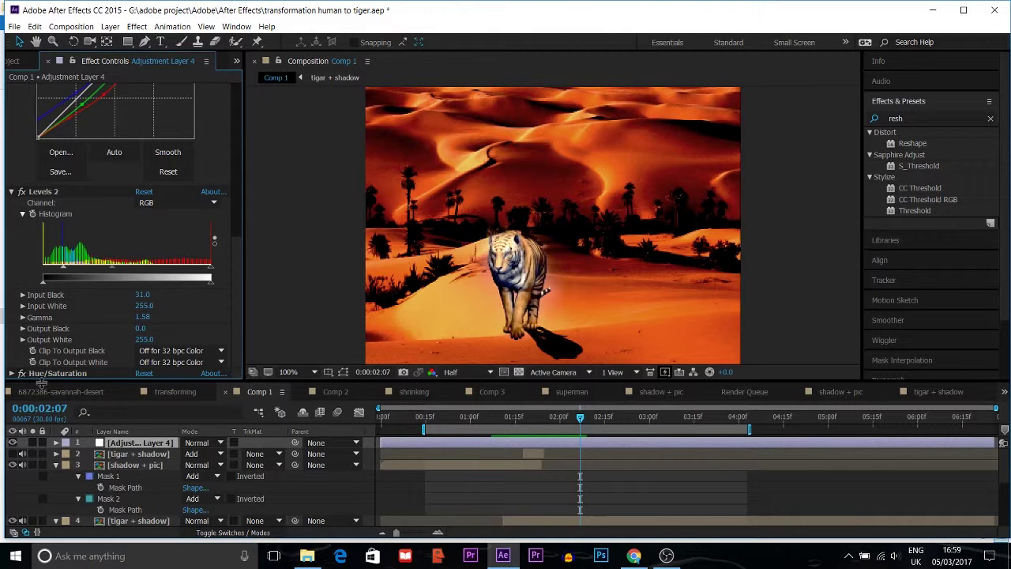
Expand Hue/Saturation on Adjustment Layer 4 and inspect its Channel Control options and master settings, keeping the Master channel.
scroll(12, 379, down, 4)
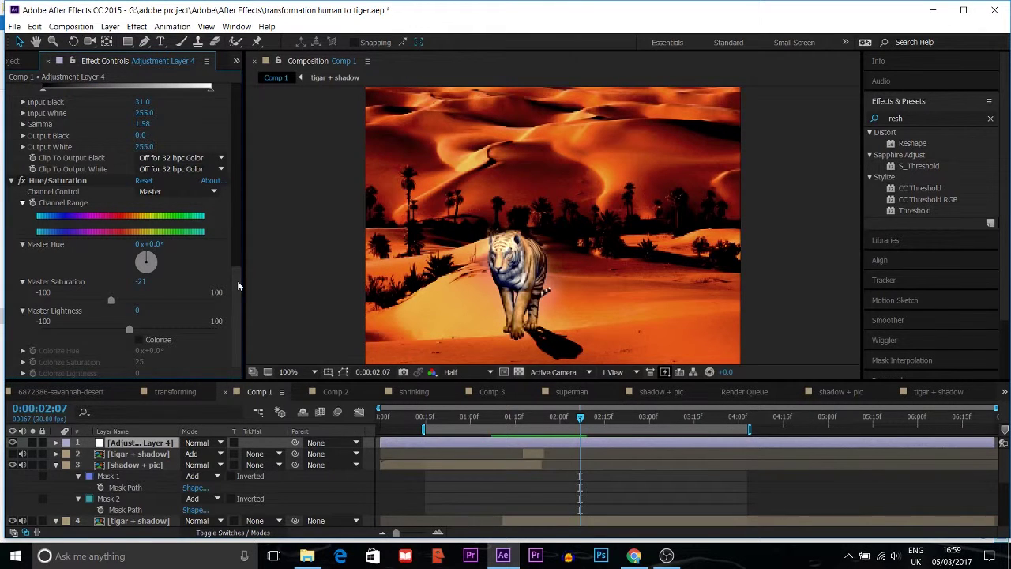
click(168, 191)
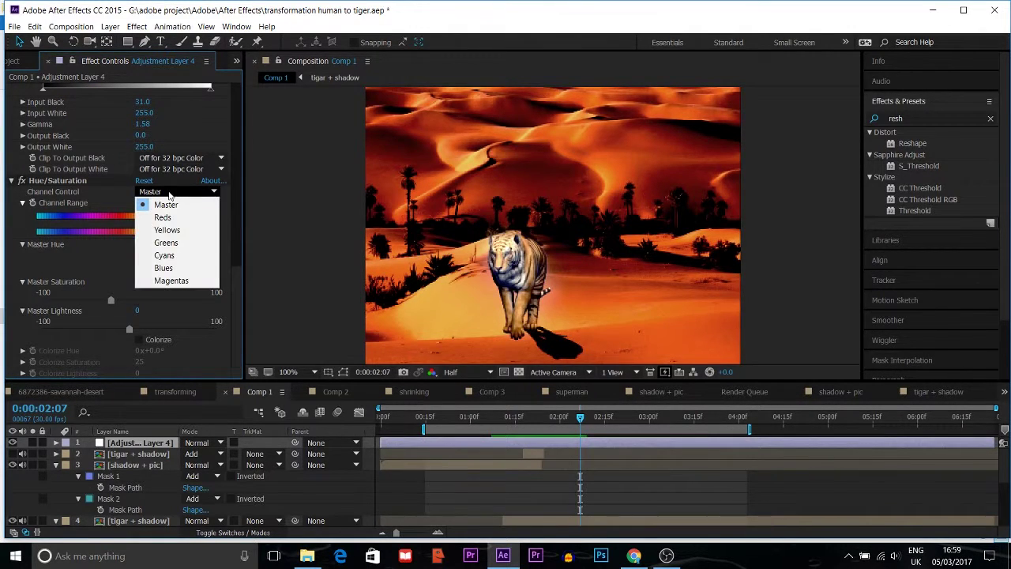
click(117, 191)
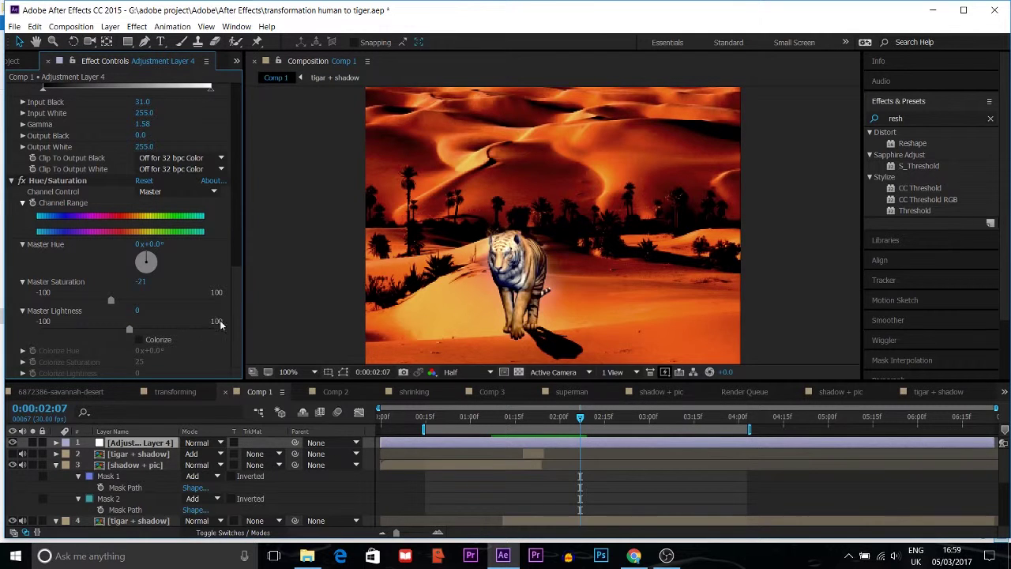
drag(235, 322, 221, 125)
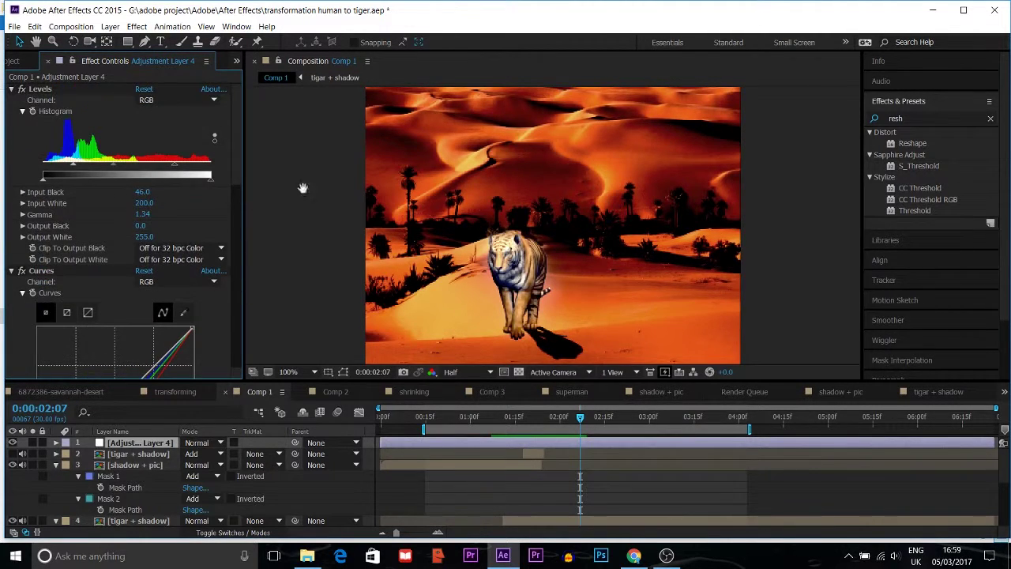